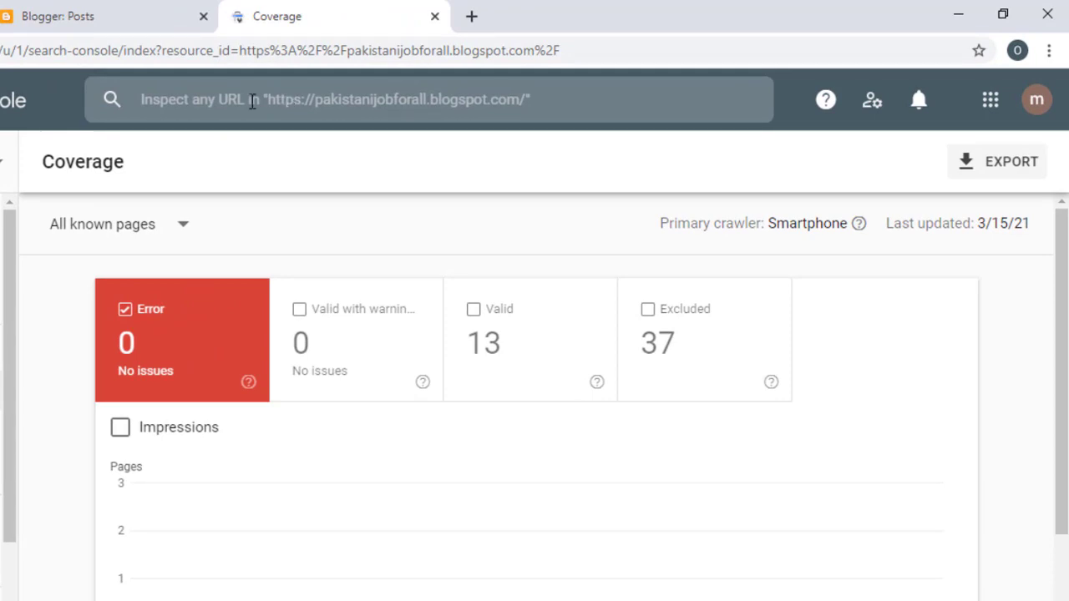
click(310, 110)
right_click(310, 111)
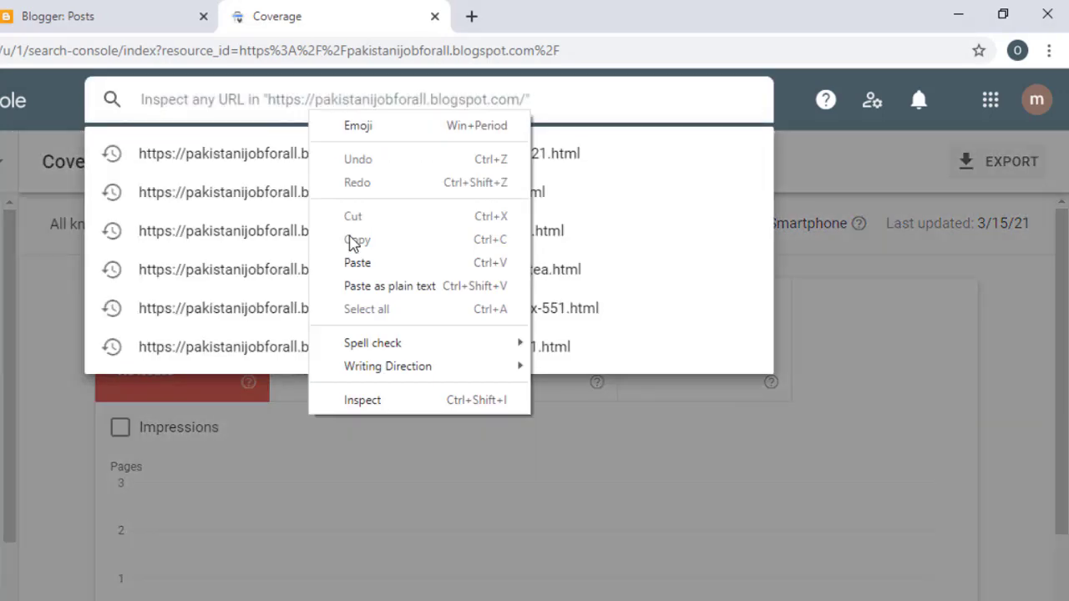
click(48, 291)
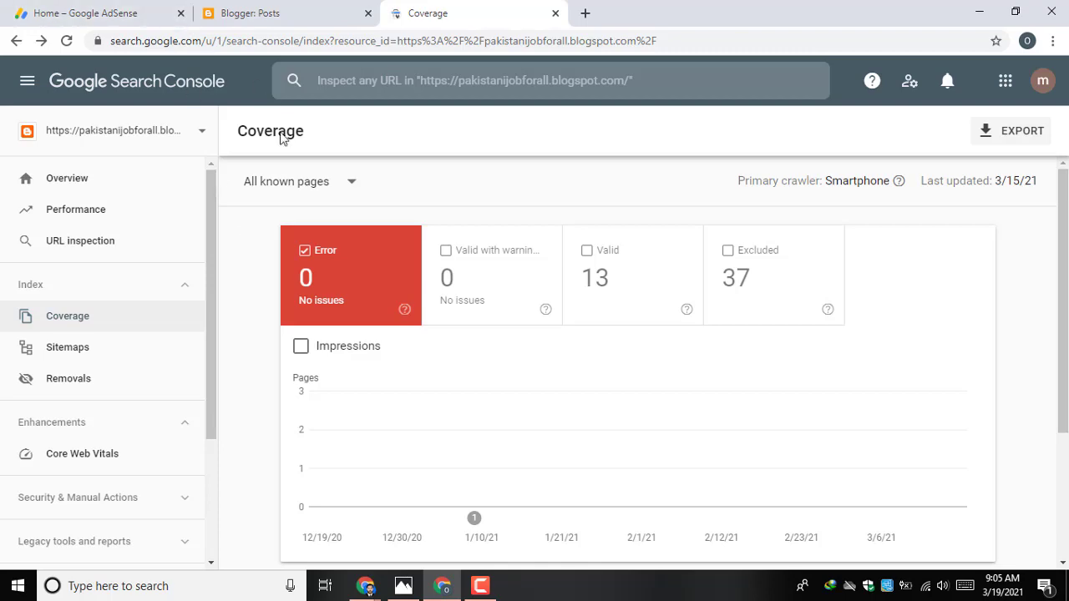
Step: Check the blog's post list in Blogger, reload the Search Console Coverage report and include valid pages in its chart
click(265, 8)
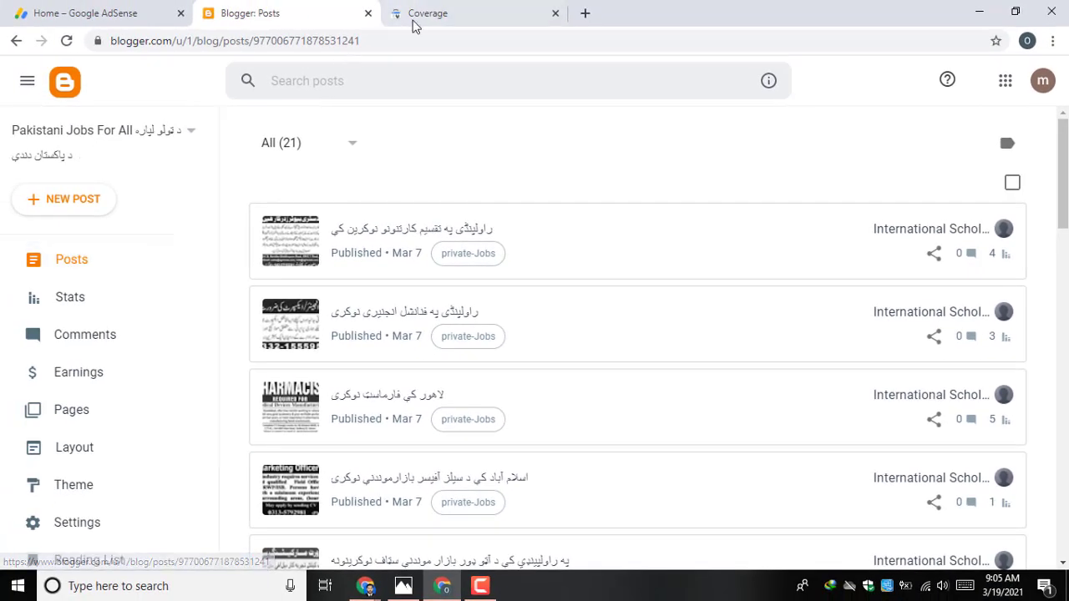
click(439, 19)
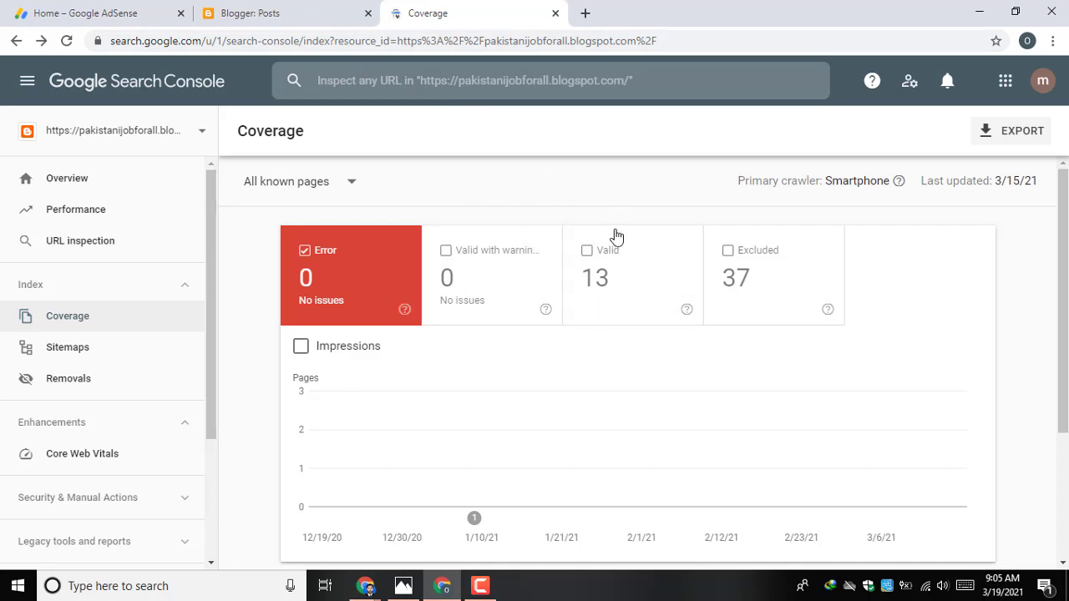
click(626, 297)
click(61, 321)
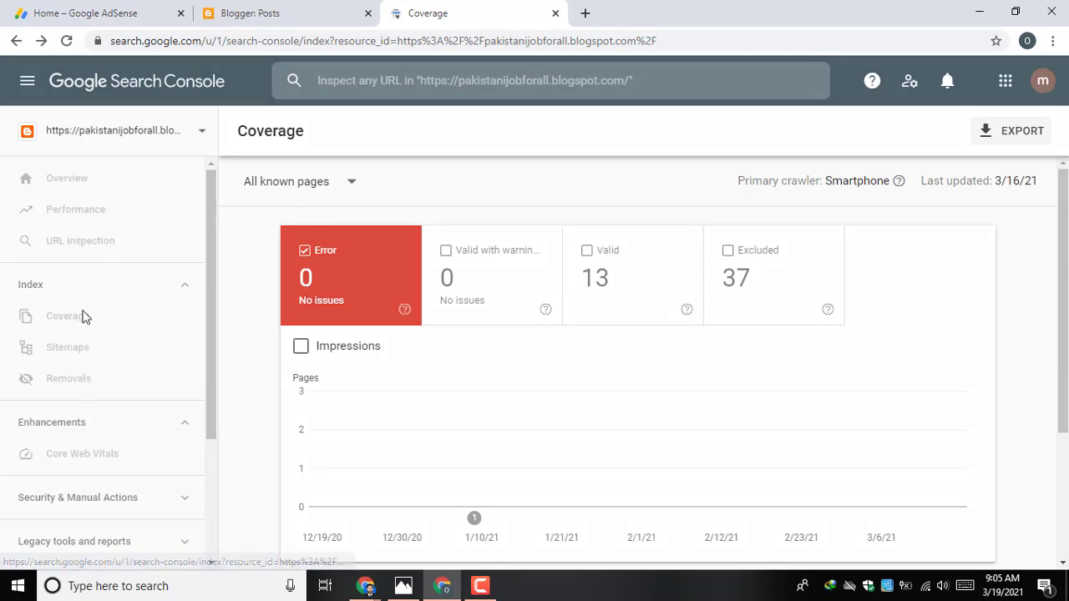
click(595, 275)
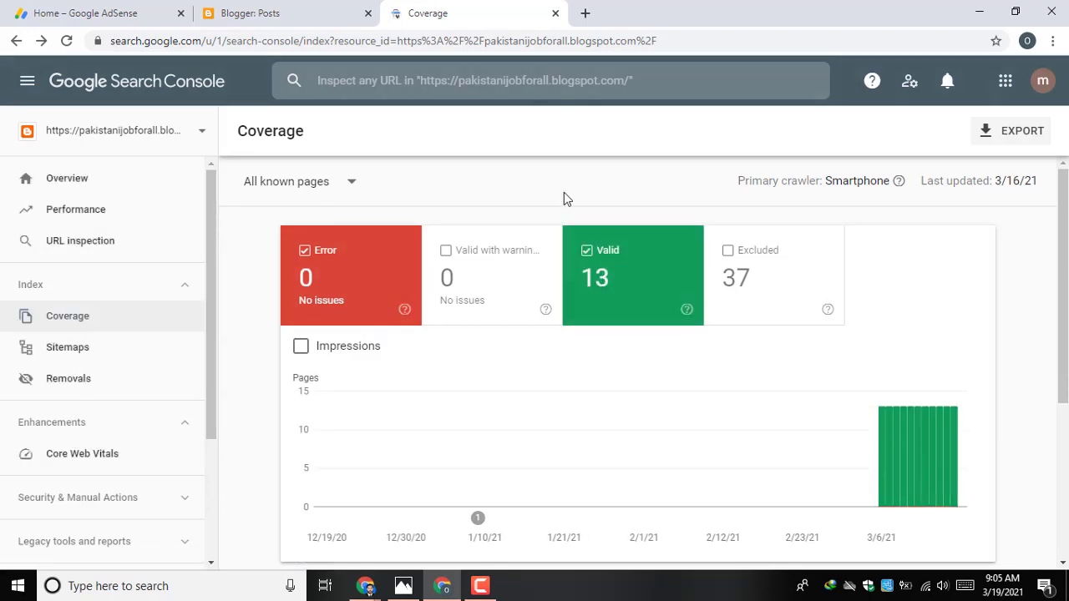
Step: Compare the Blogger post list with the valid pages in the Search Console Coverage report
click(311, 10)
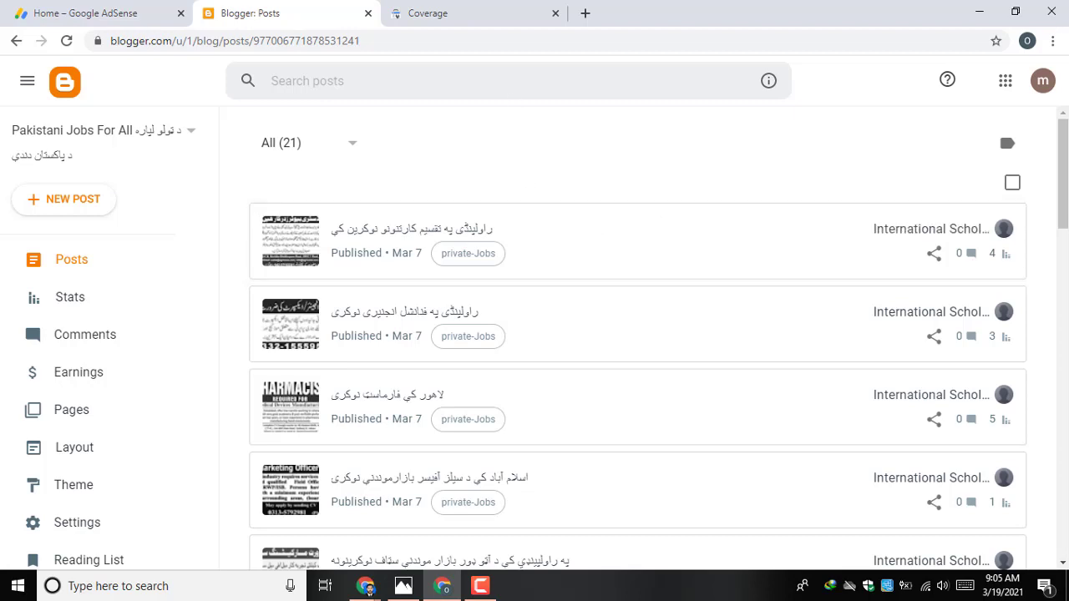
click(433, 11)
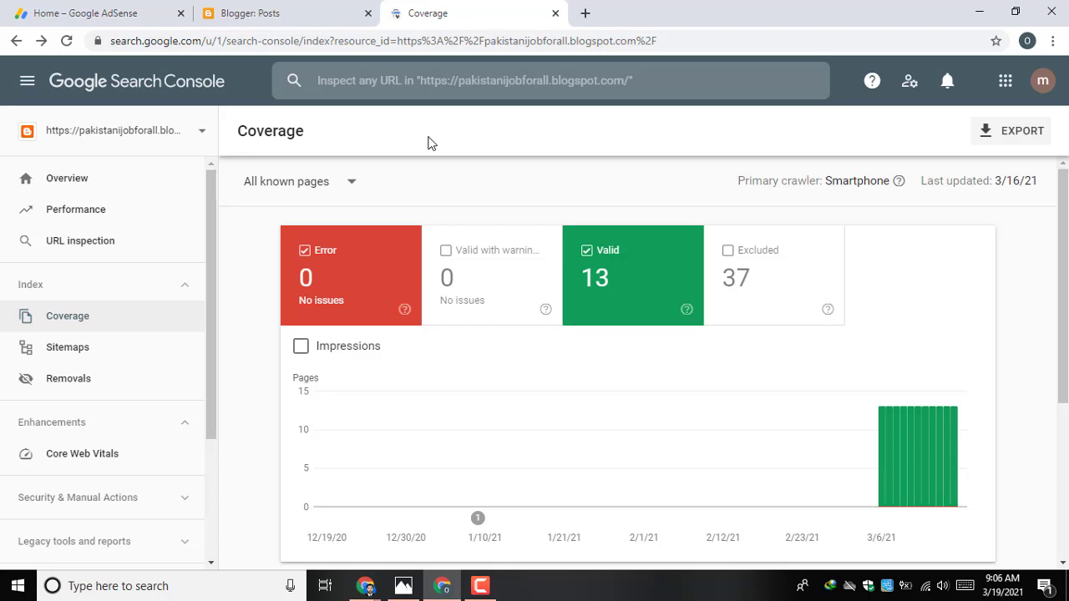
click(256, 5)
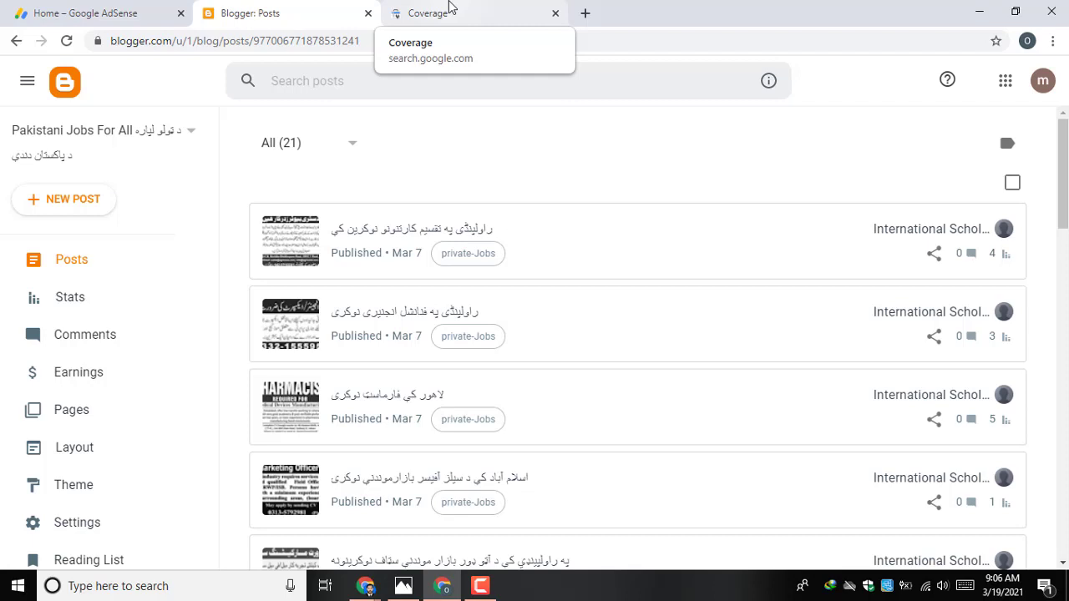
click(400, 10)
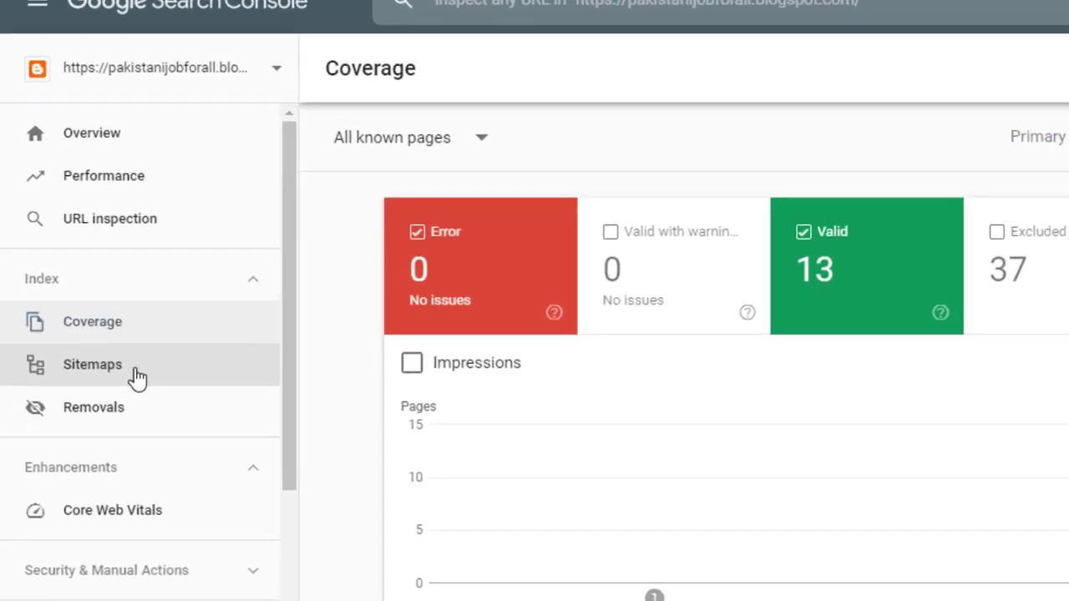
Step: Review the submitted sitemaps and open the details of /sitemap.xml
click(133, 375)
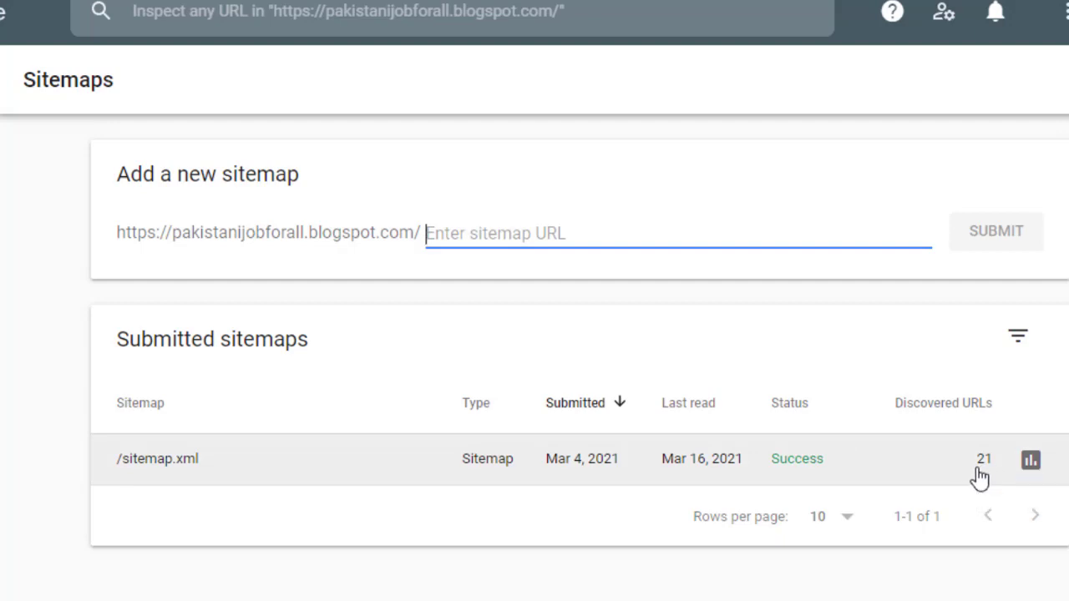
key(ctrl+shift+Tab)
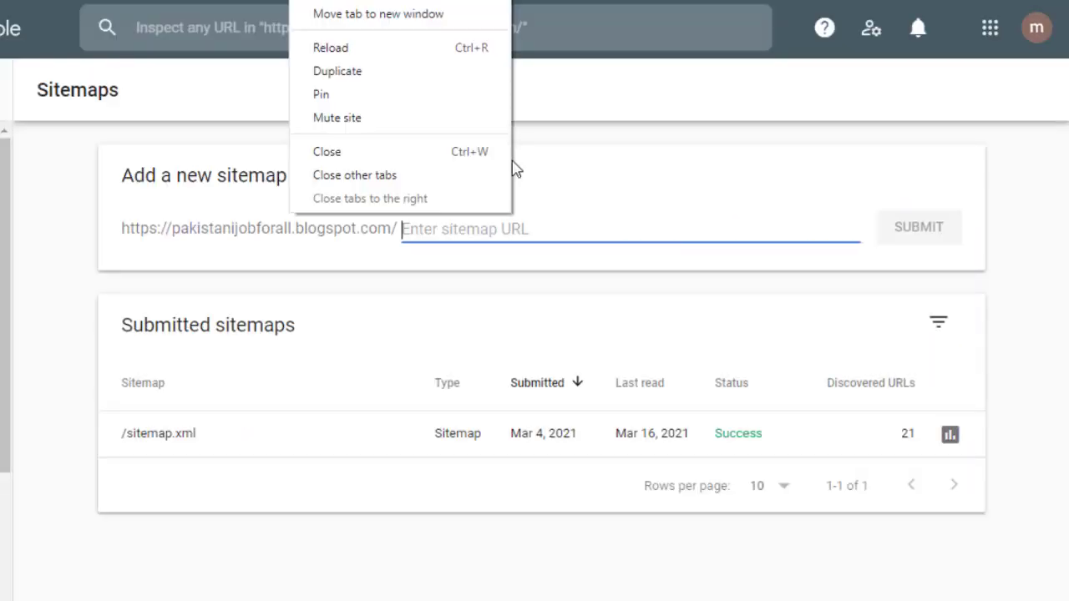
click(655, 595)
click(655, 594)
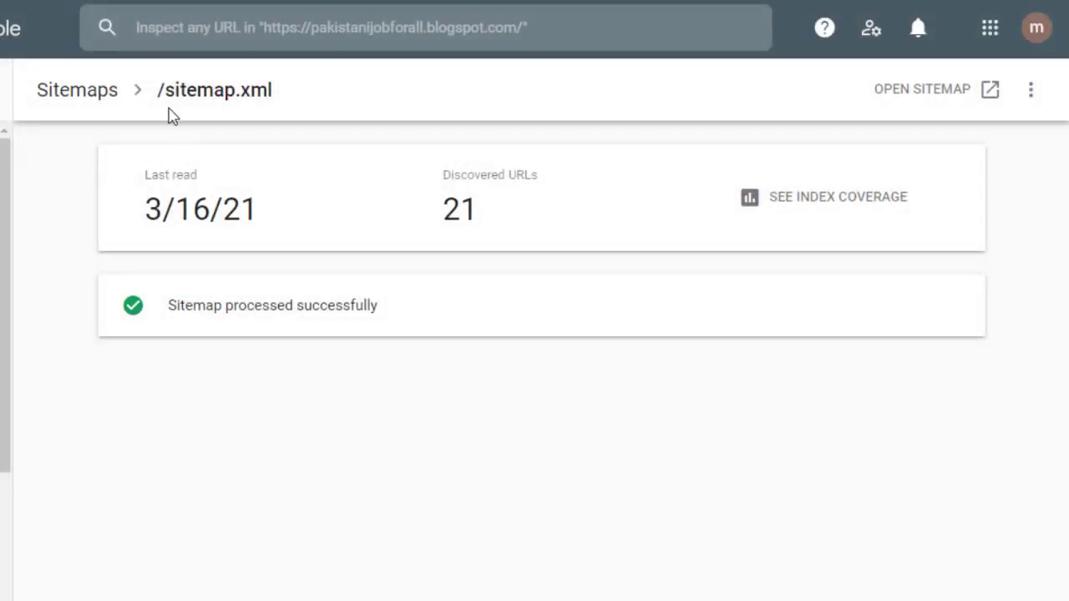
Step: Copy the file name sitemap.xml from the sitemap details heading
drag(166, 96, 289, 103)
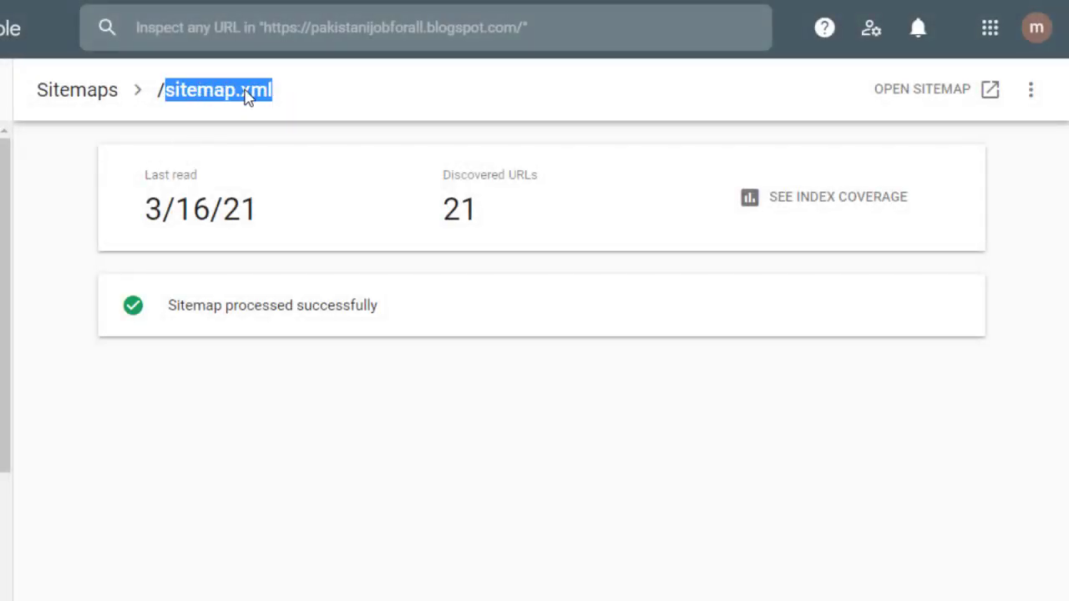
right_click(247, 96)
click(269, 107)
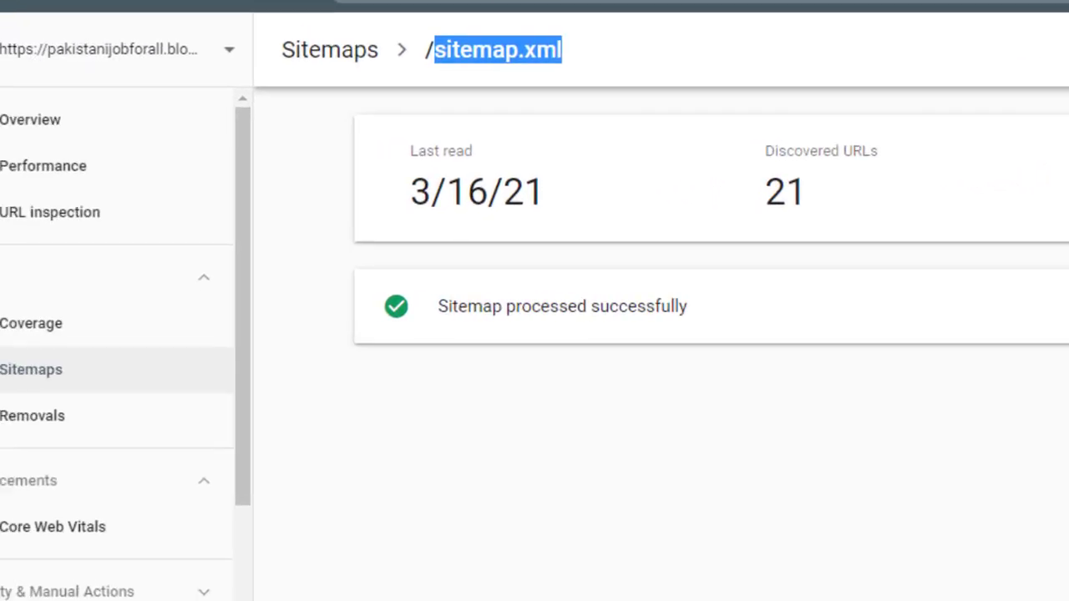
Step: Submit sitemap.xml as a new sitemap for the blog and dismiss the confirmation message
click(31, 373)
right_click(31, 374)
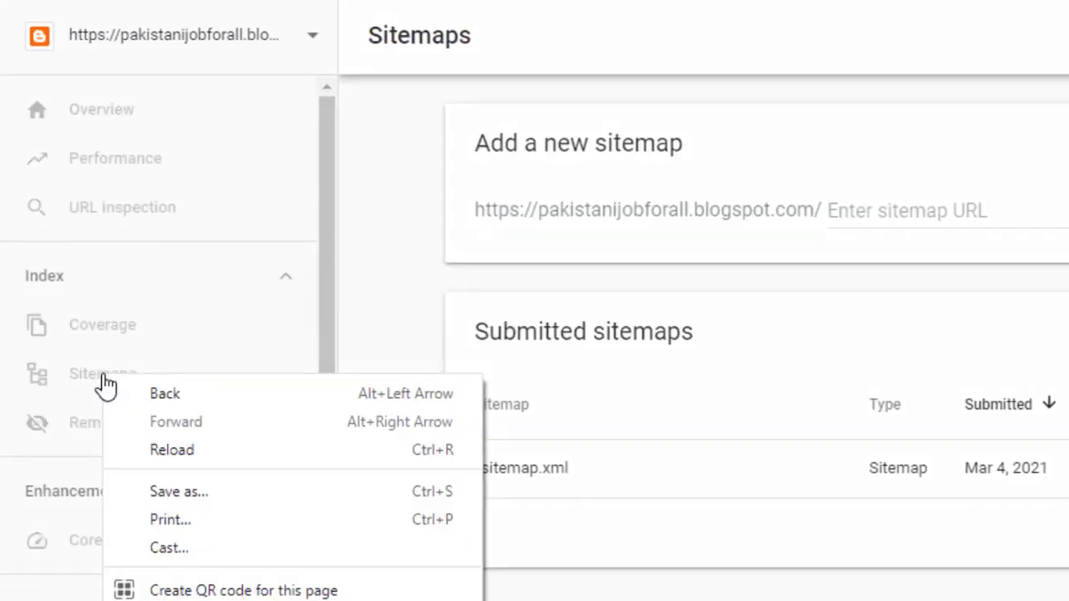
right_click(879, 203)
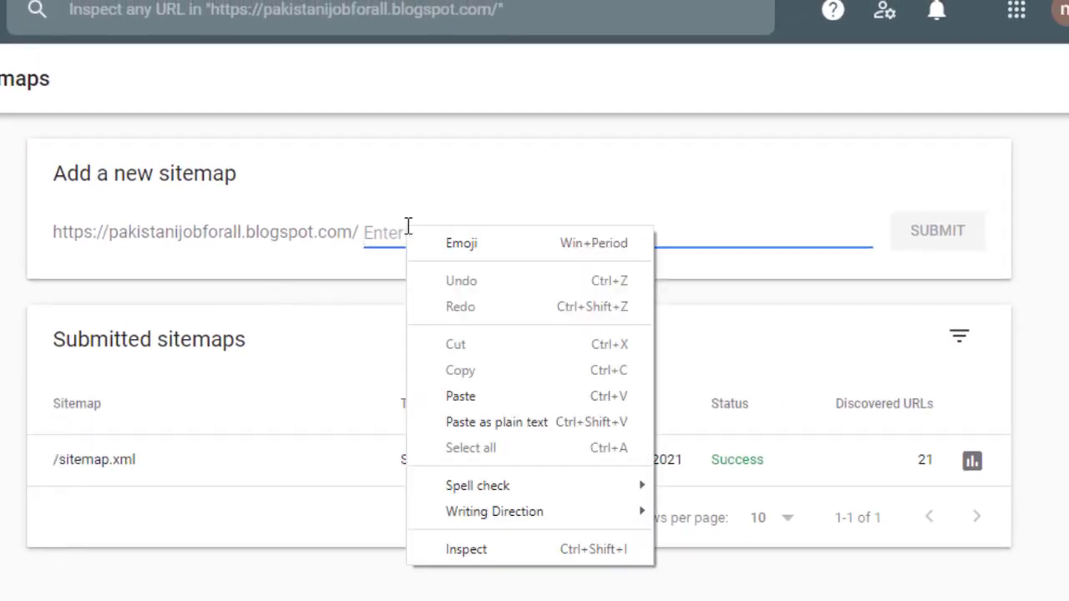
click(461, 396)
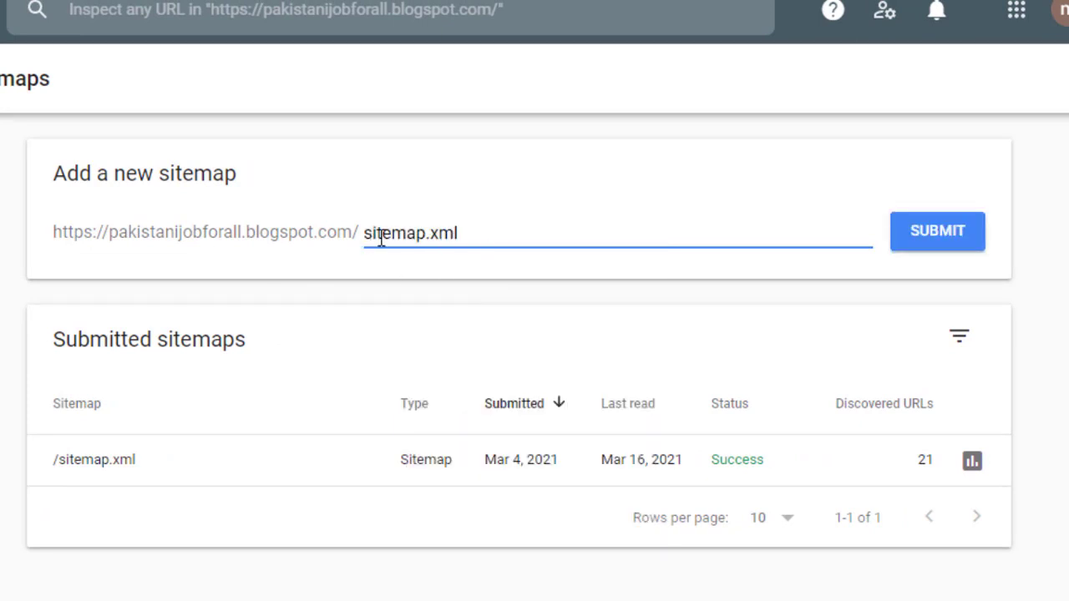
click(938, 230)
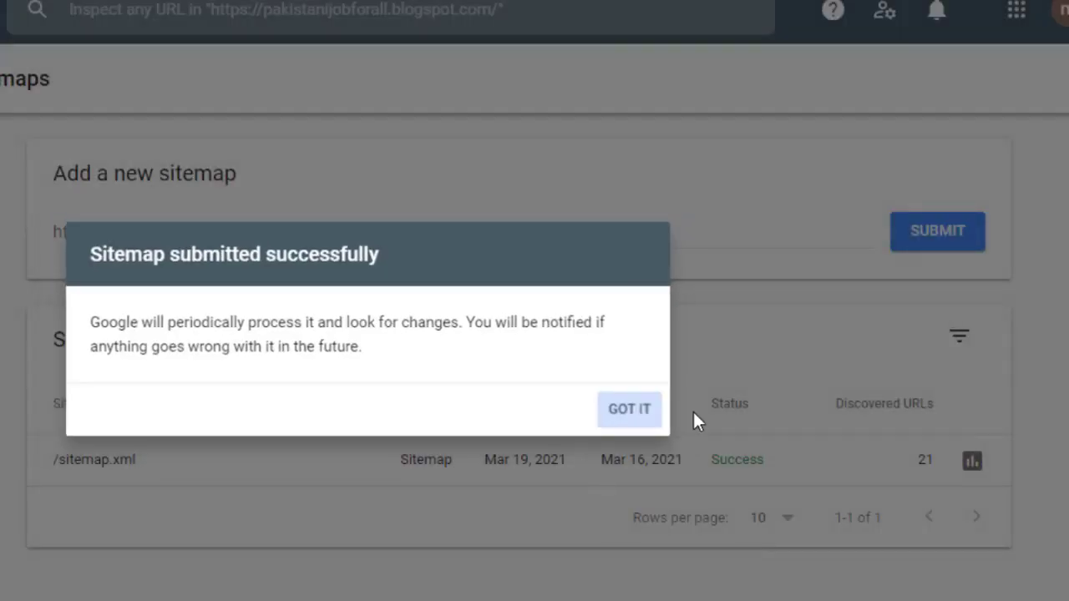
click(694, 412)
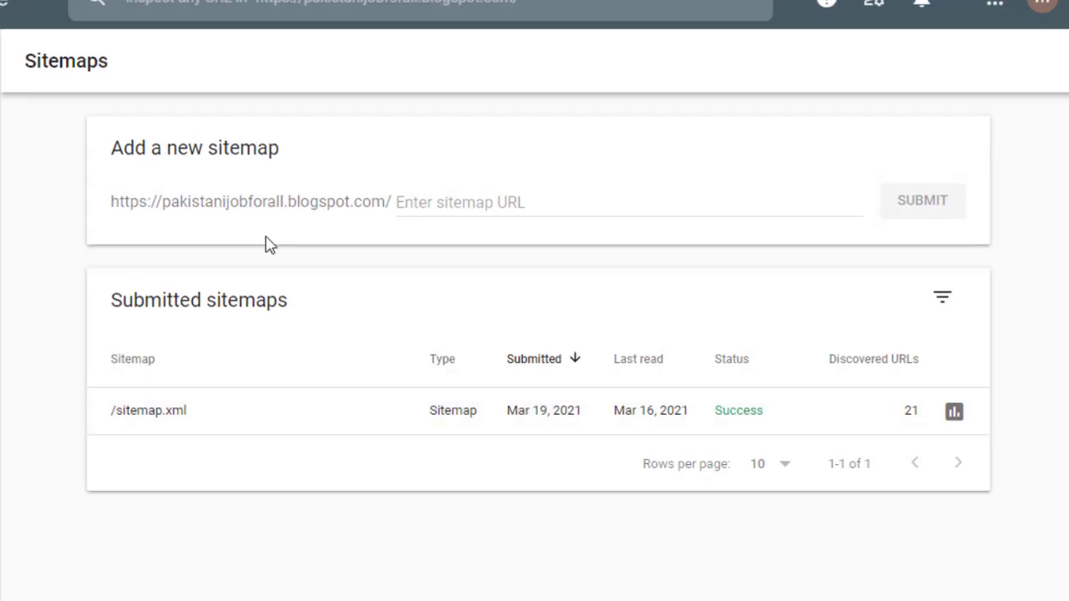
Step: Return to the Coverage report and show its valid pages
click(100, 327)
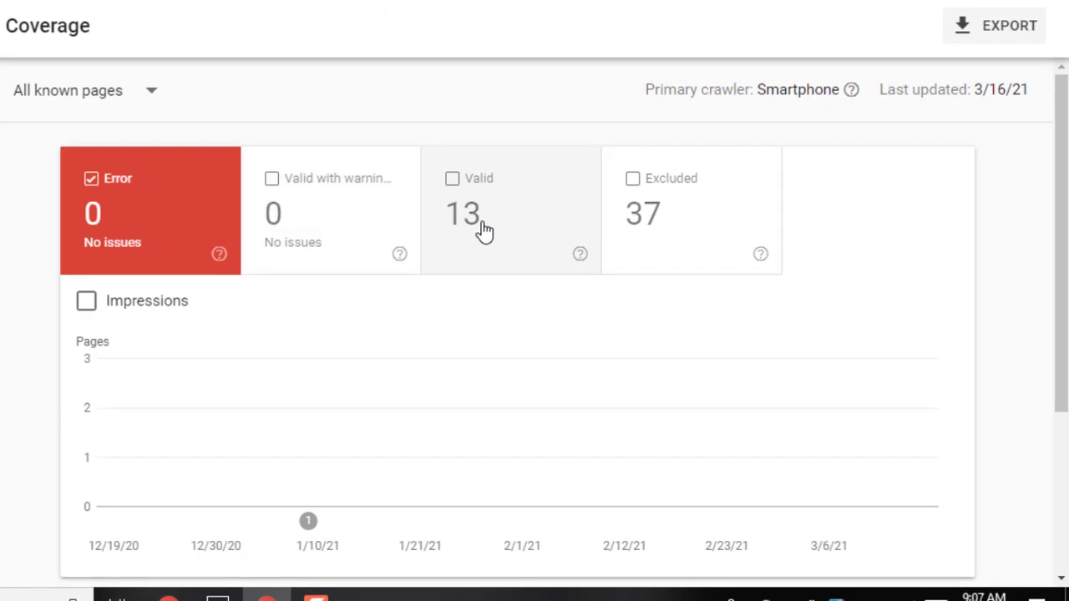
click(485, 230)
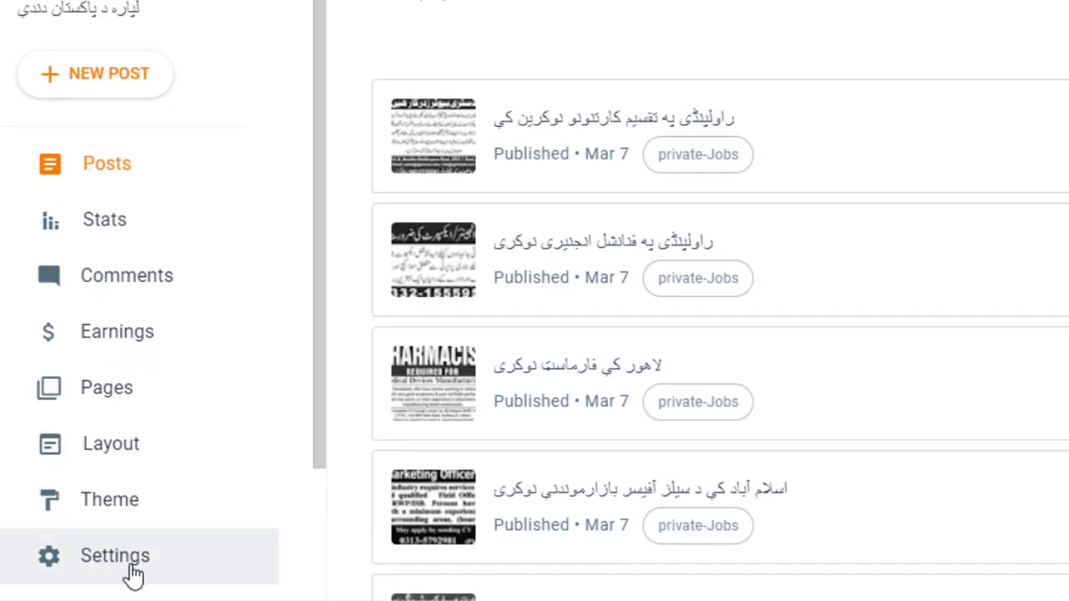
Step: Open the custom robots.txt text from the Crawlers and indexing section of the blog's settings in Blogger
click(126, 565)
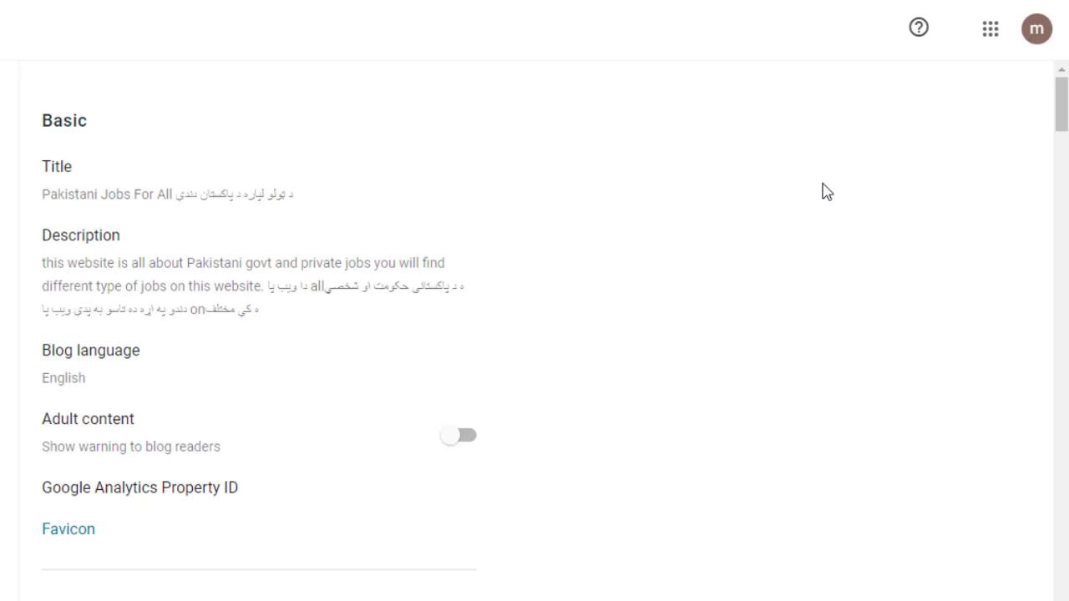
scroll(821, 192, down, 5)
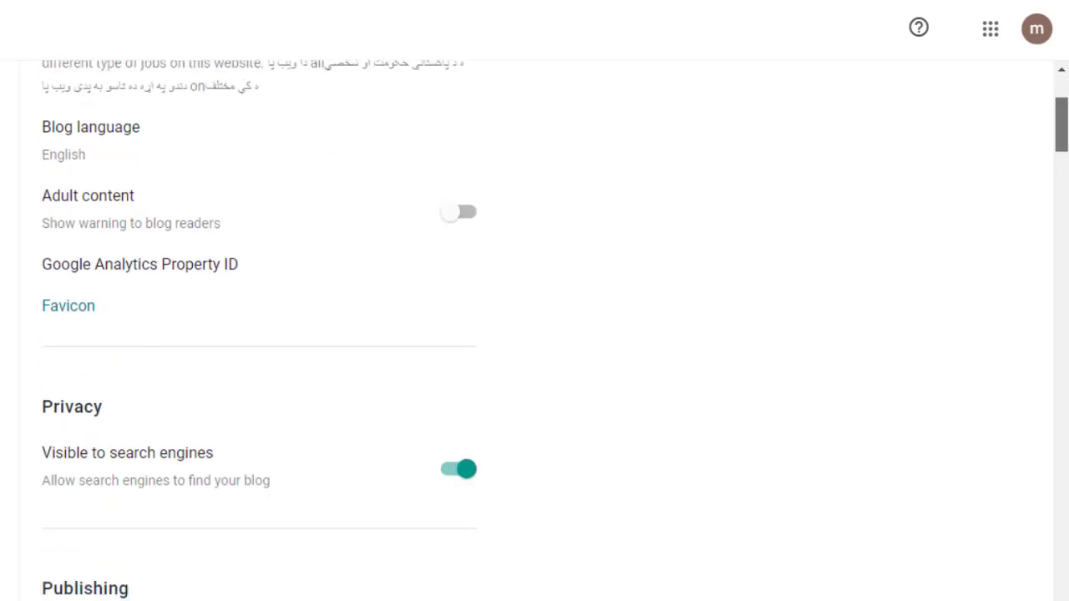
scroll(547, 330, down, 9)
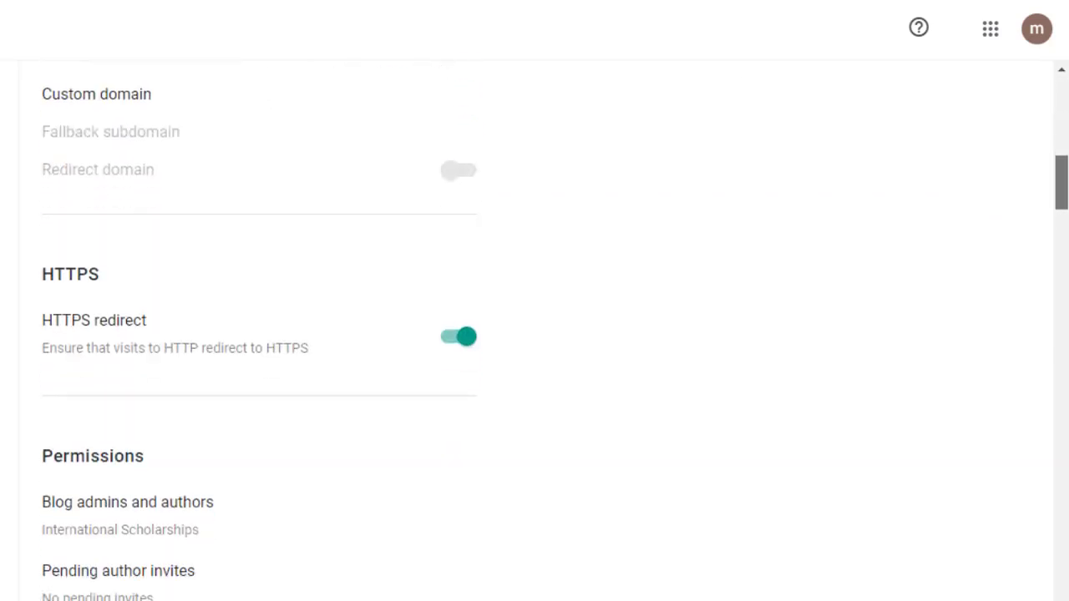
scroll(547, 332, down, 8)
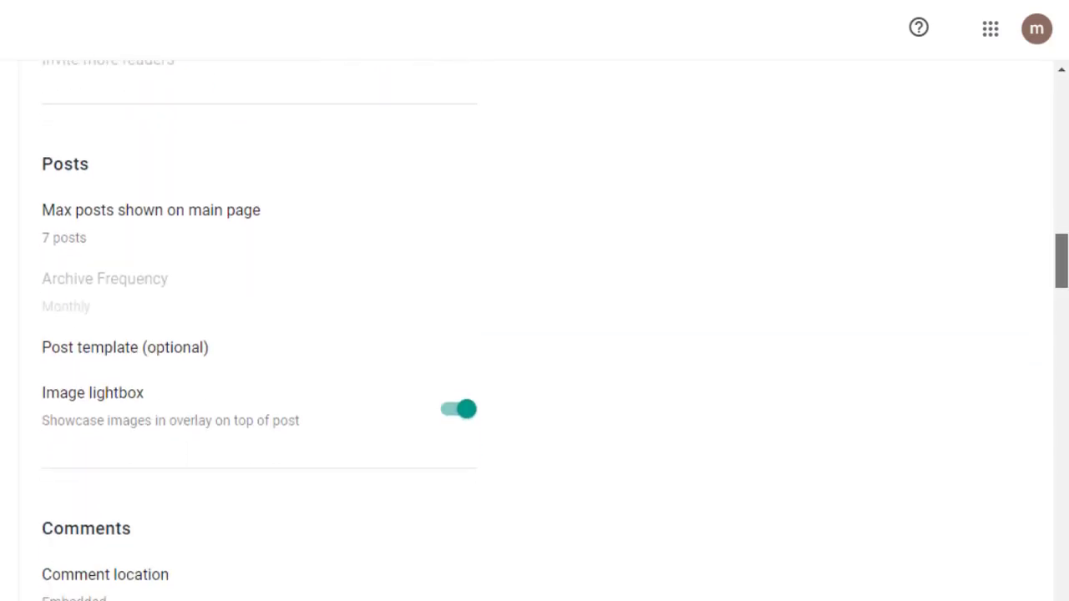
scroll(547, 332, down, 15)
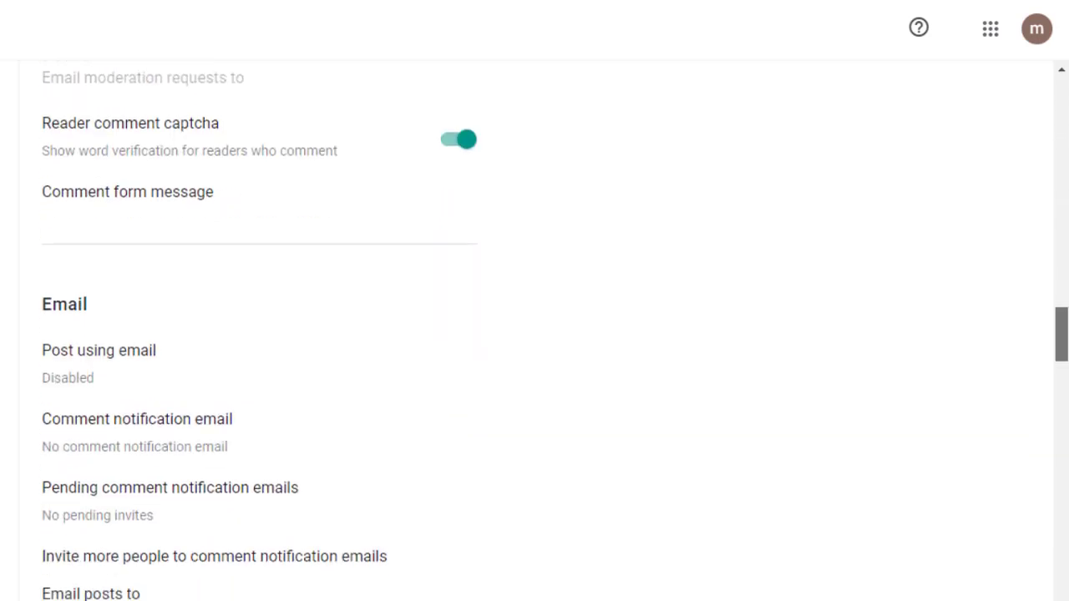
scroll(547, 333, down, 9)
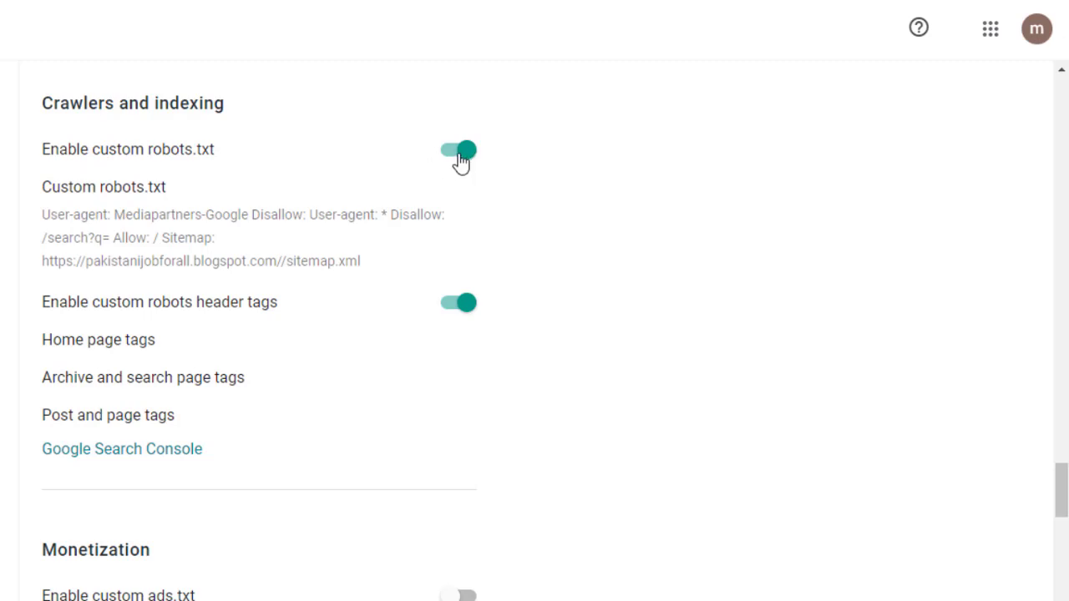
click(117, 194)
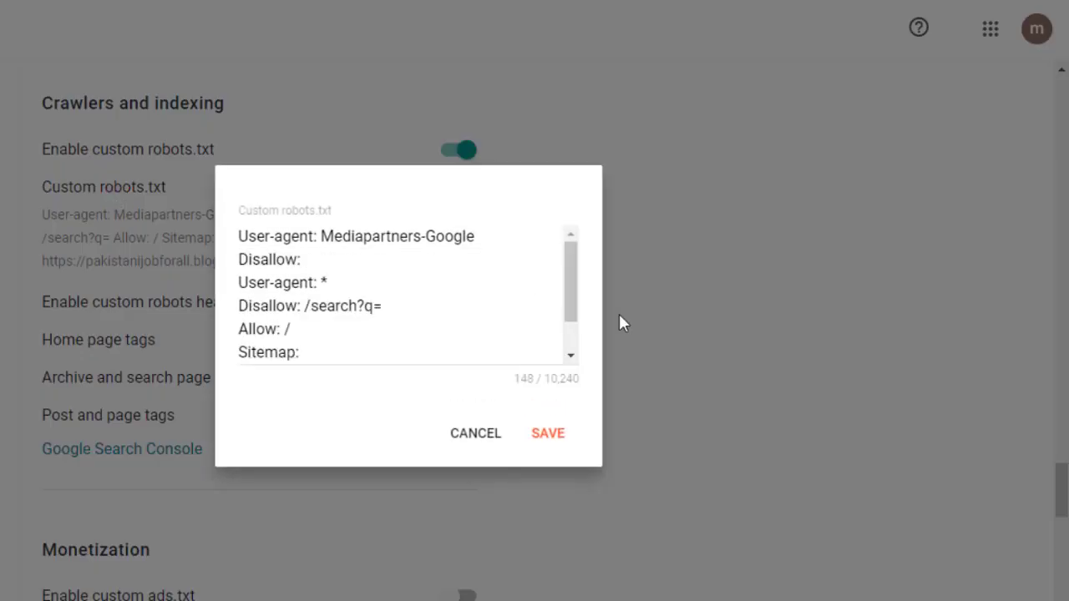
Step: Examine the crawler rules and the parts of the sitemap address in the custom robots.txt text
click(244, 237)
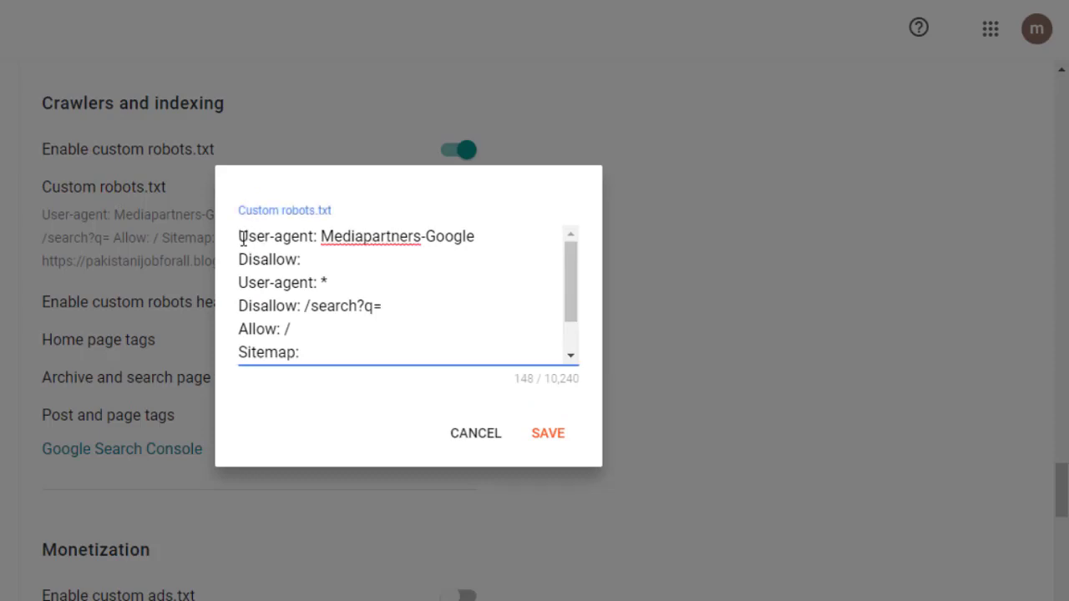
drag(239, 236, 424, 405)
click(323, 319)
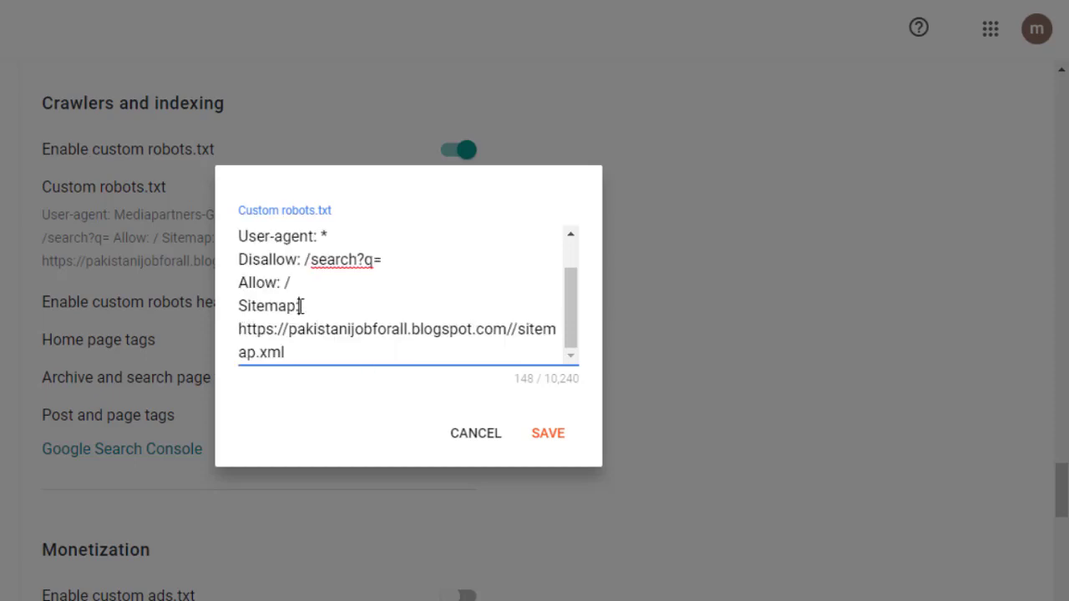
drag(301, 306, 238, 309)
click(311, 315)
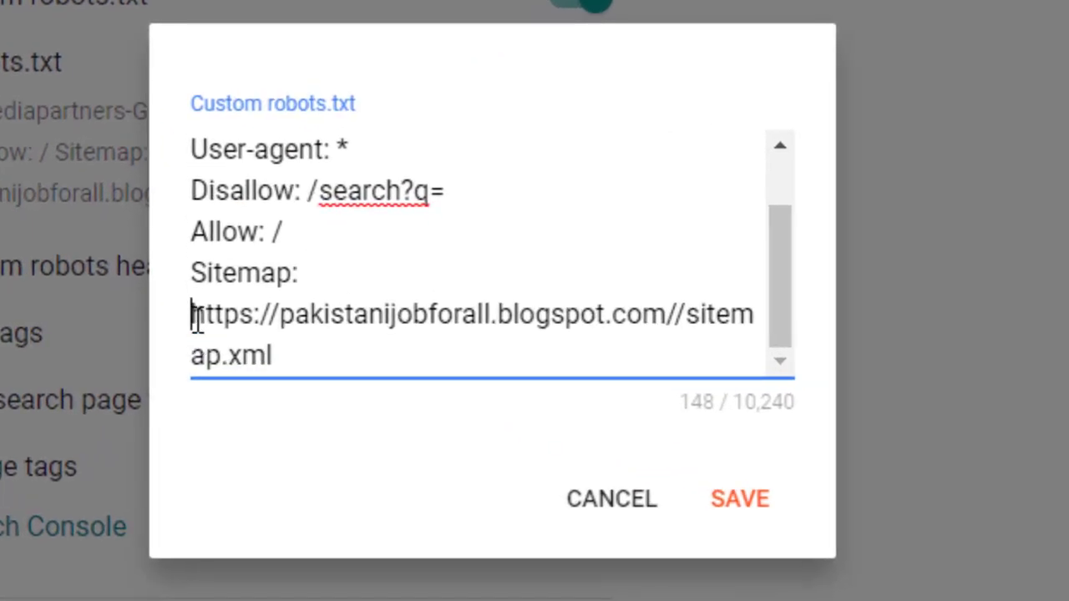
drag(195, 317, 247, 318)
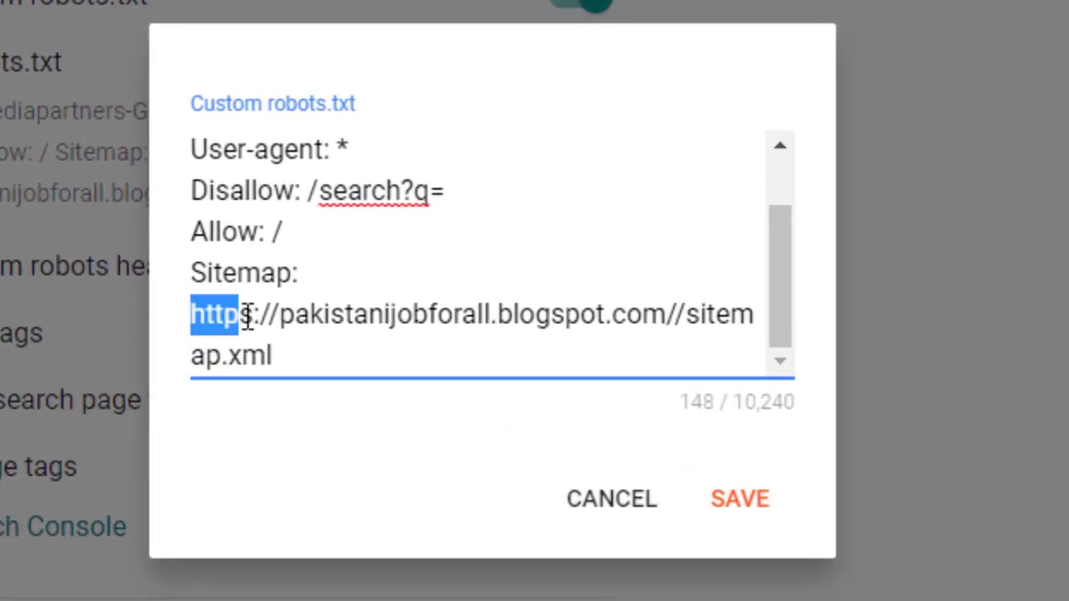
drag(427, 283, 660, 332)
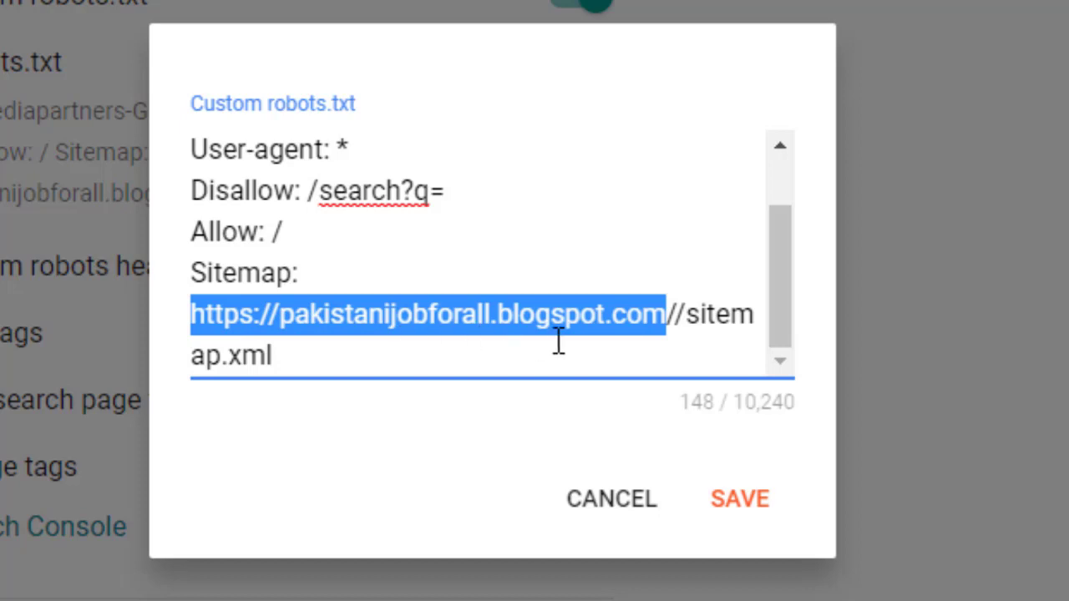
click(669, 317)
drag(666, 316, 194, 314)
click(339, 327)
click(685, 315)
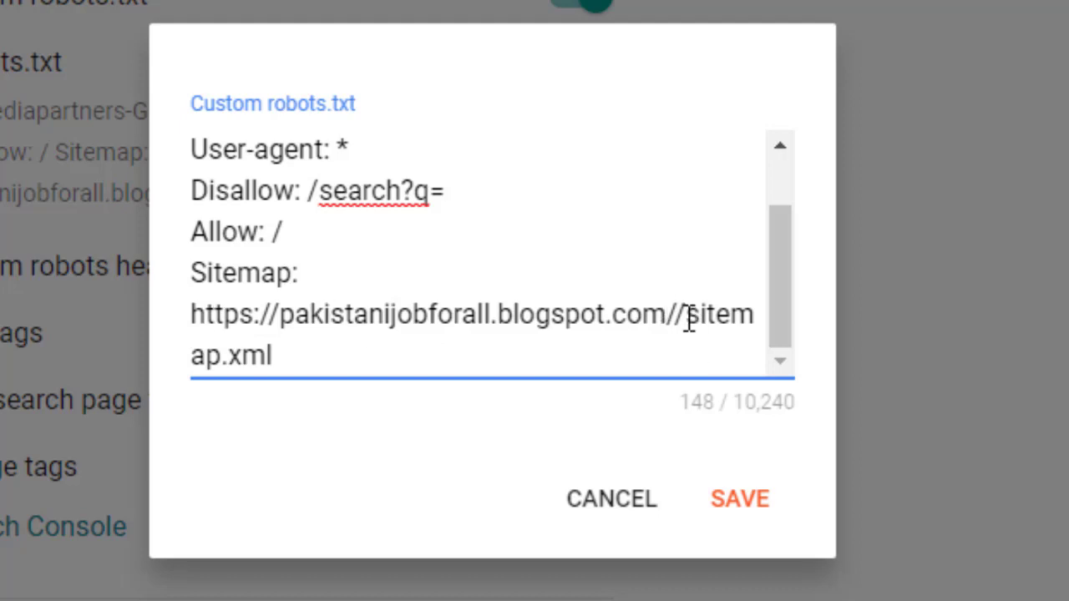
key(shift+Left)
key(shift+Left)
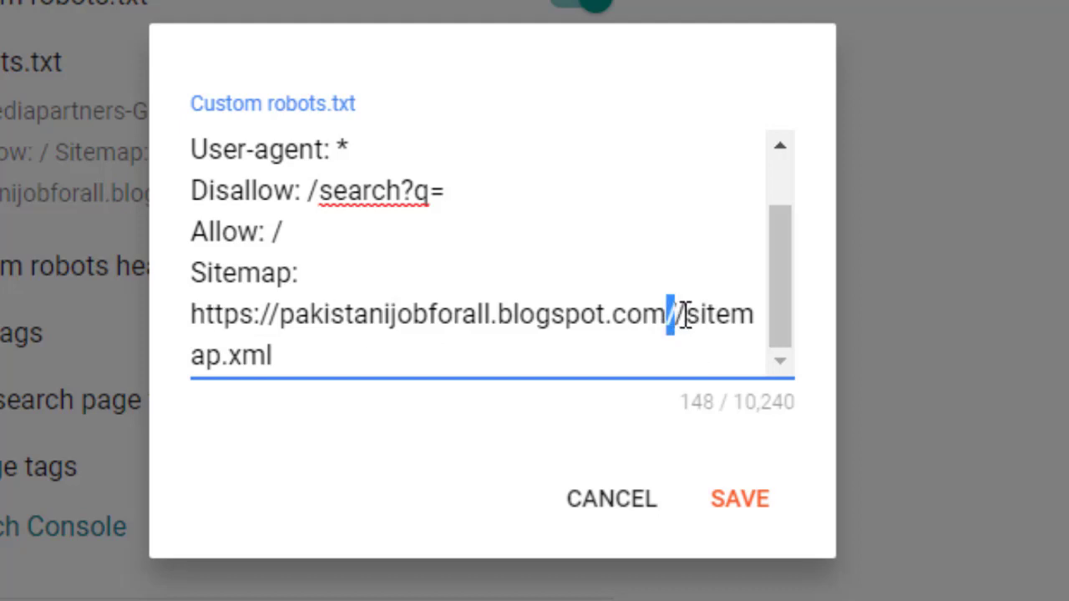
click(686, 316)
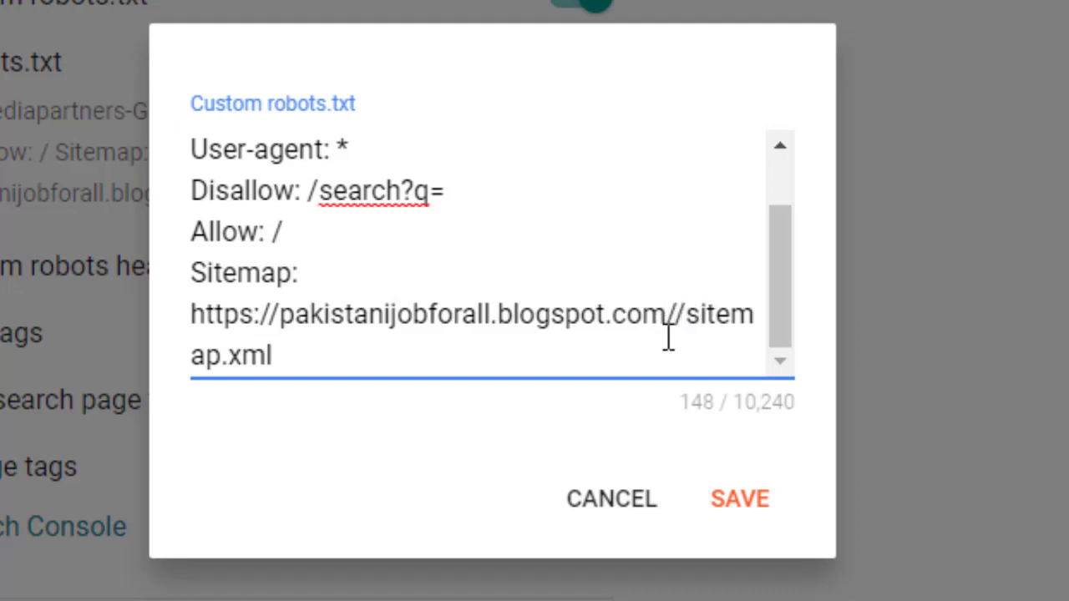
drag(687, 317, 754, 332)
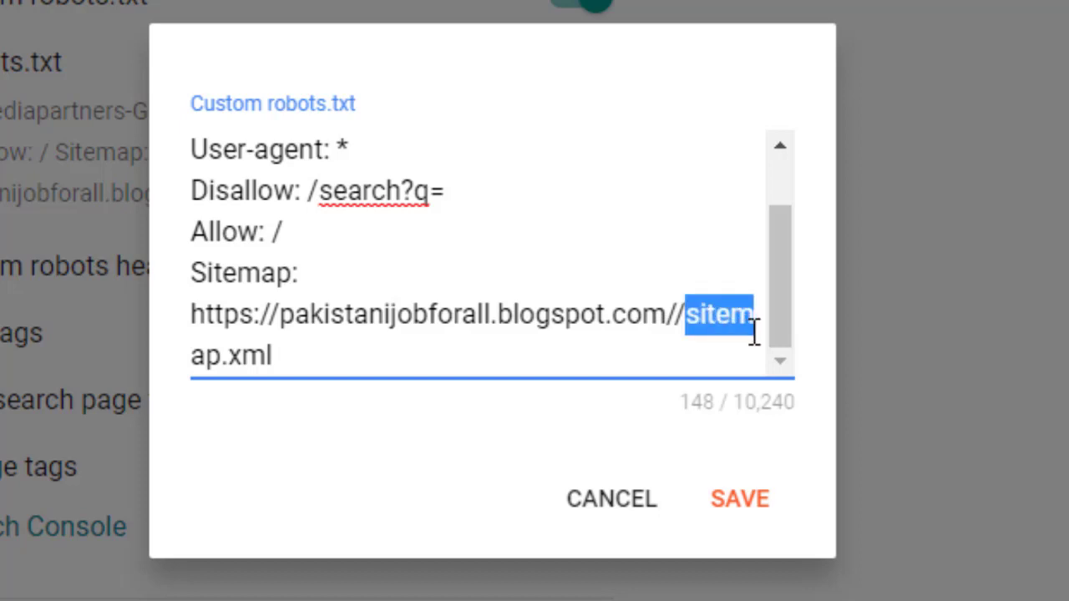
click(286, 342)
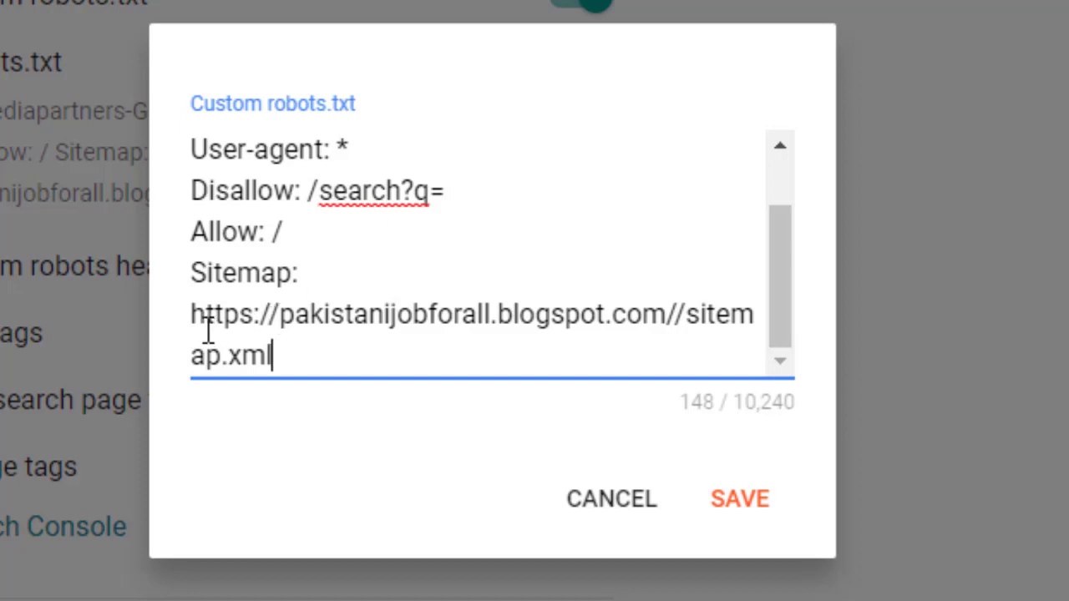
drag(193, 311, 669, 325)
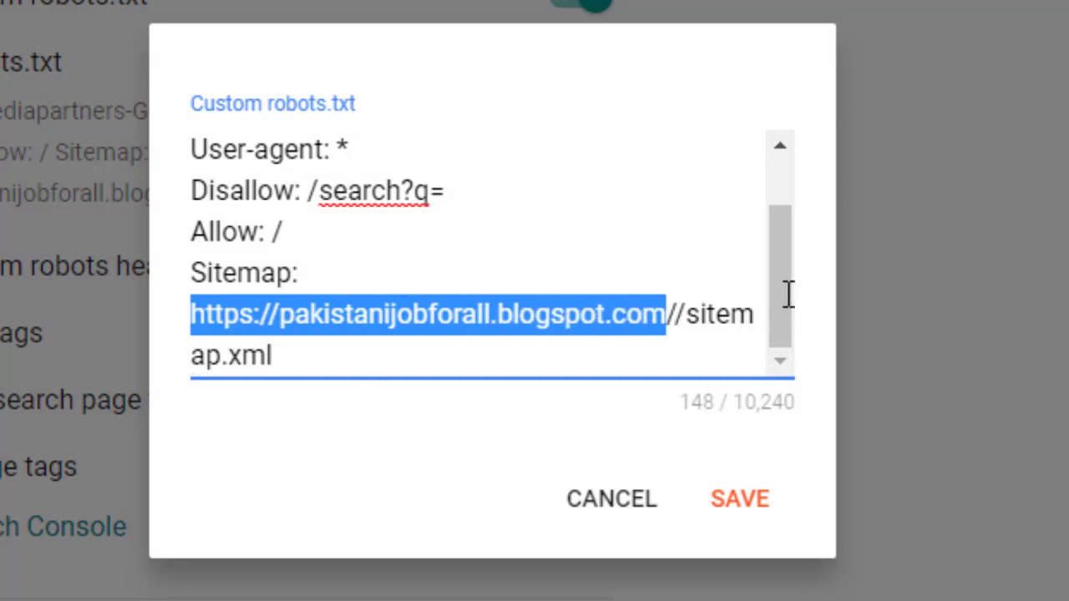
Step: Check the rest of the custom robots.txt text and save it
drag(782, 242, 780, 202)
drag(794, 242, 805, 410)
click(733, 501)
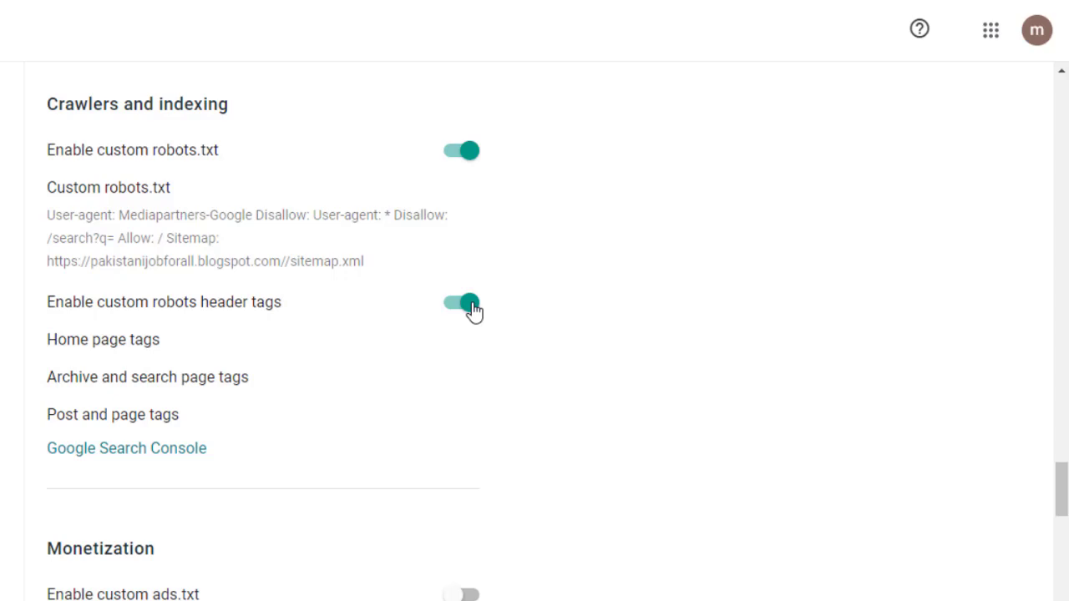
Step: Save the custom robot tags: all and noodp for the home page and for posts and pages, noindex and noodp for archive and search pages
click(121, 349)
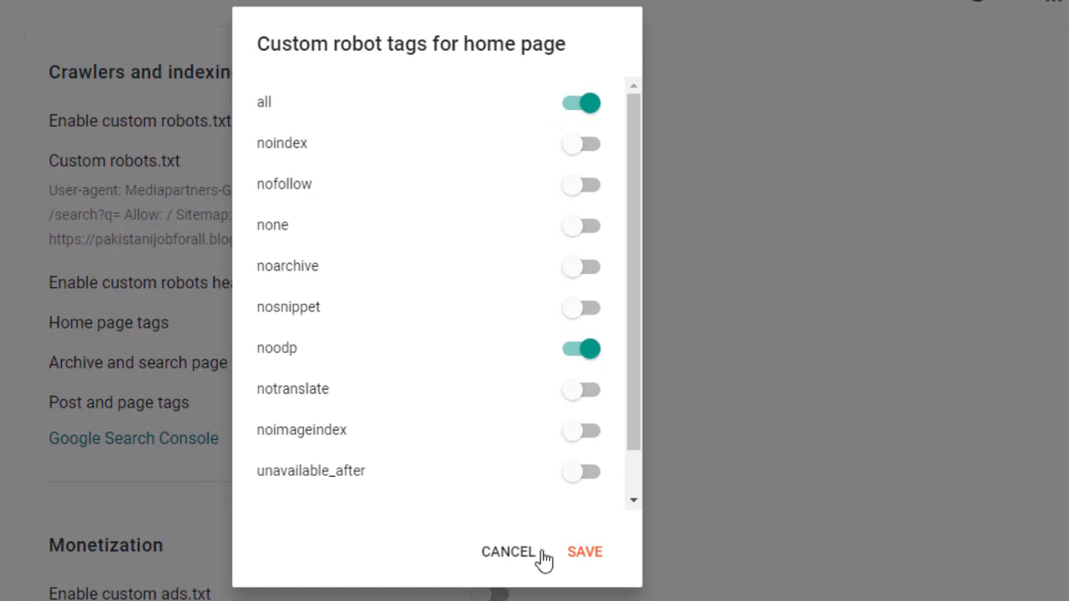
click(584, 553)
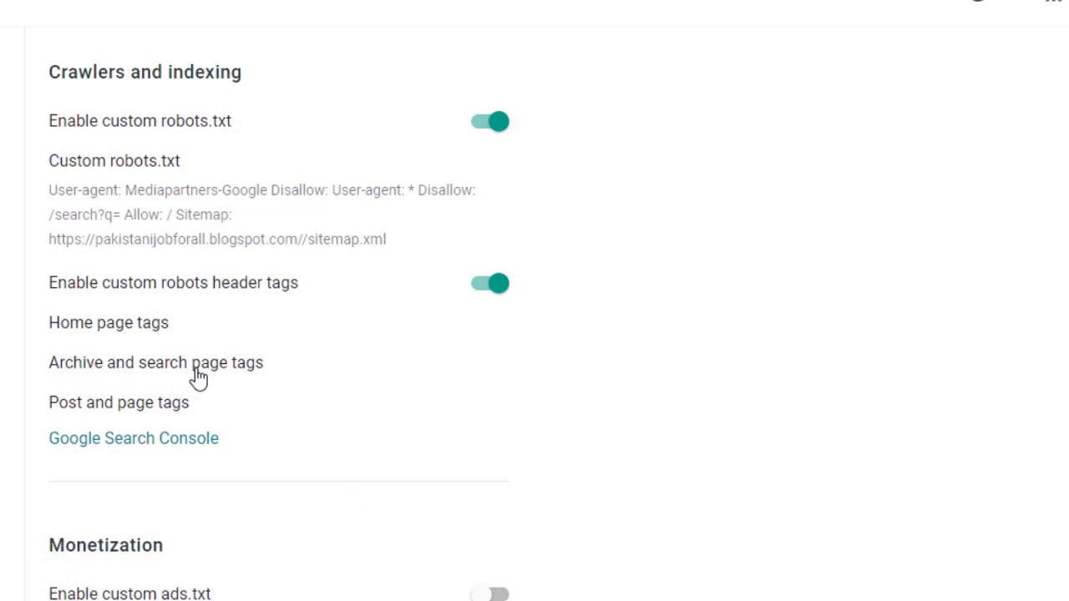
click(197, 378)
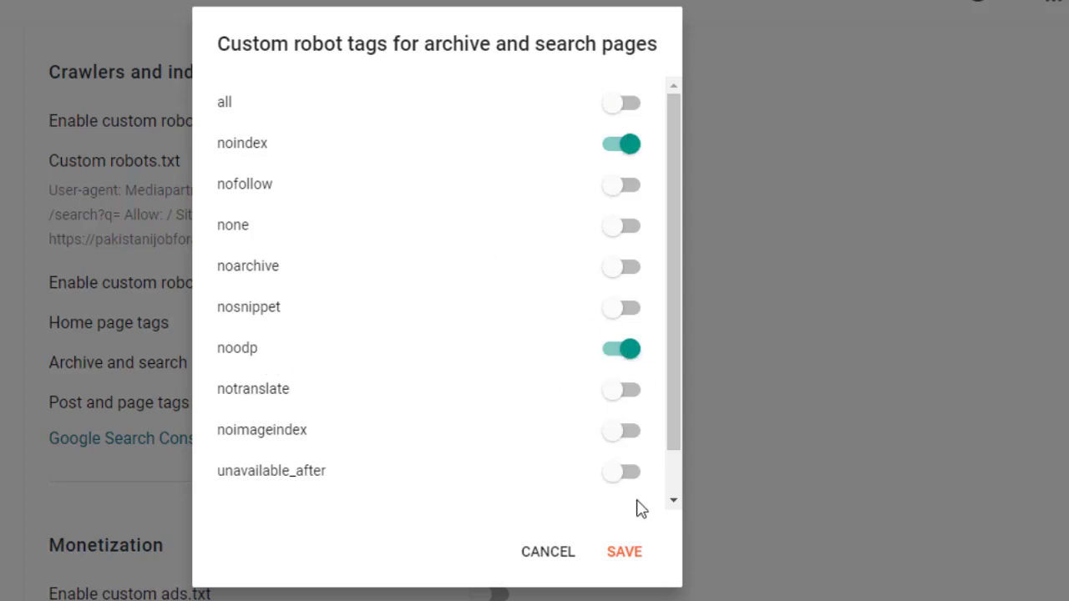
click(623, 551)
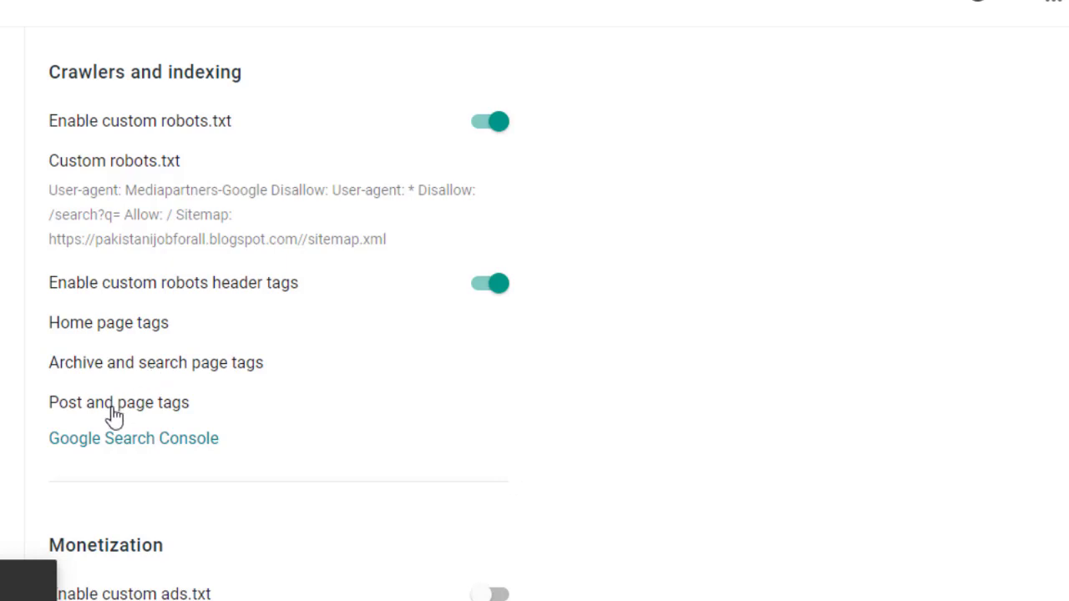
click(162, 413)
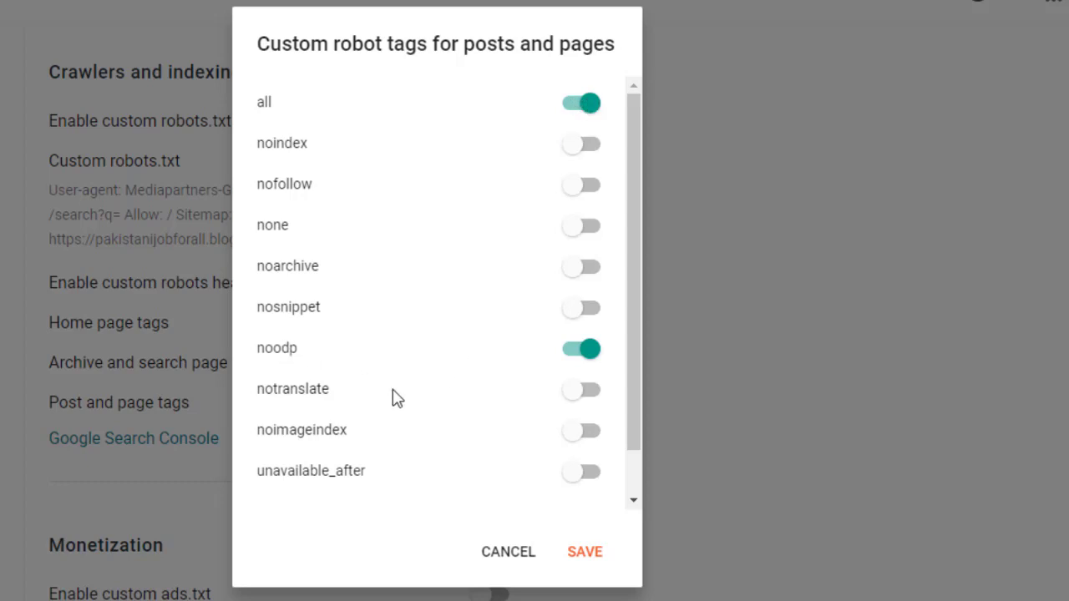
click(582, 555)
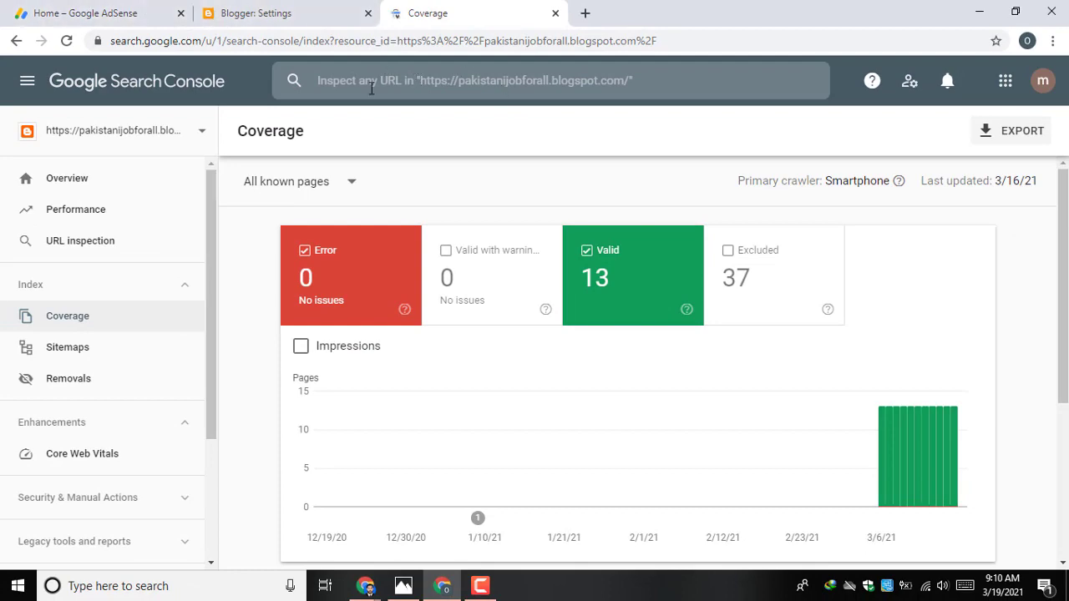
Step: Switch to Blogger and copy the link address of the first post in the posts list
click(241, 7)
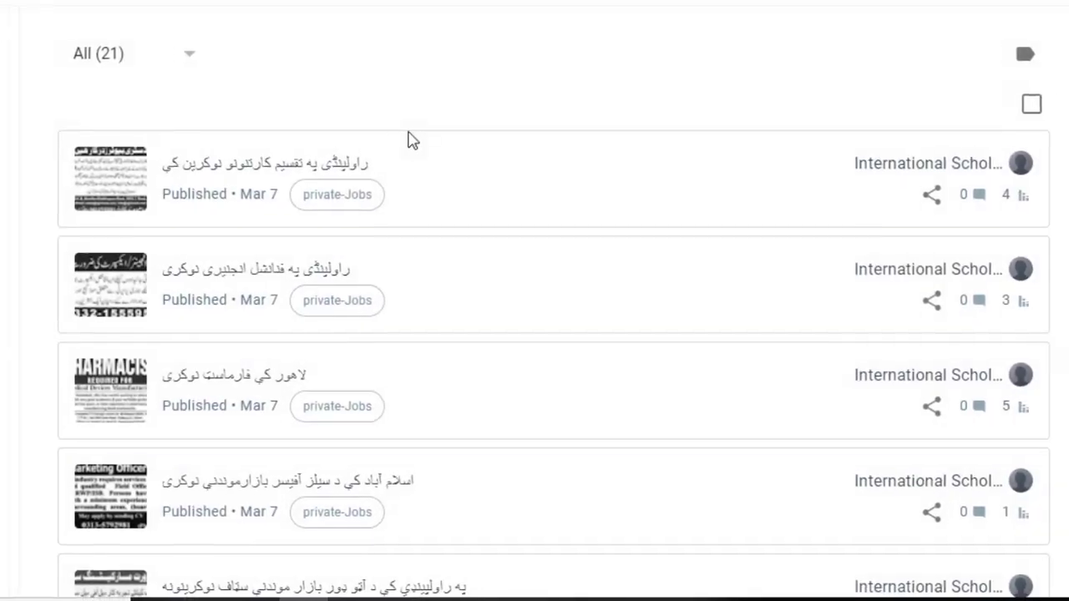
mouse_move(930, 210)
right_click(964, 170)
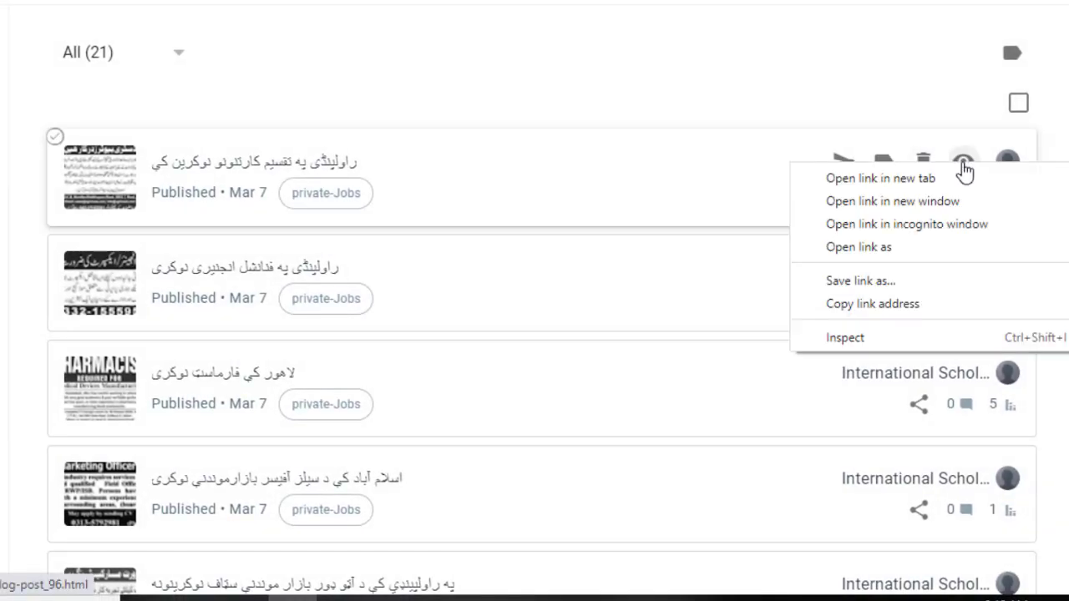
click(907, 303)
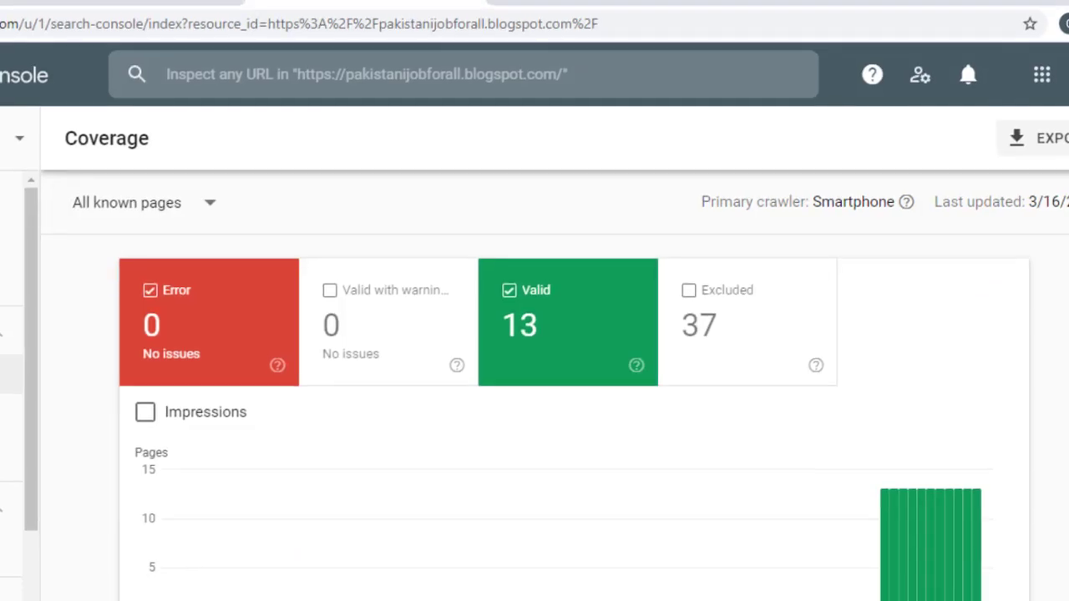
right_click(359, 50)
click(316, 73)
right_click(315, 74)
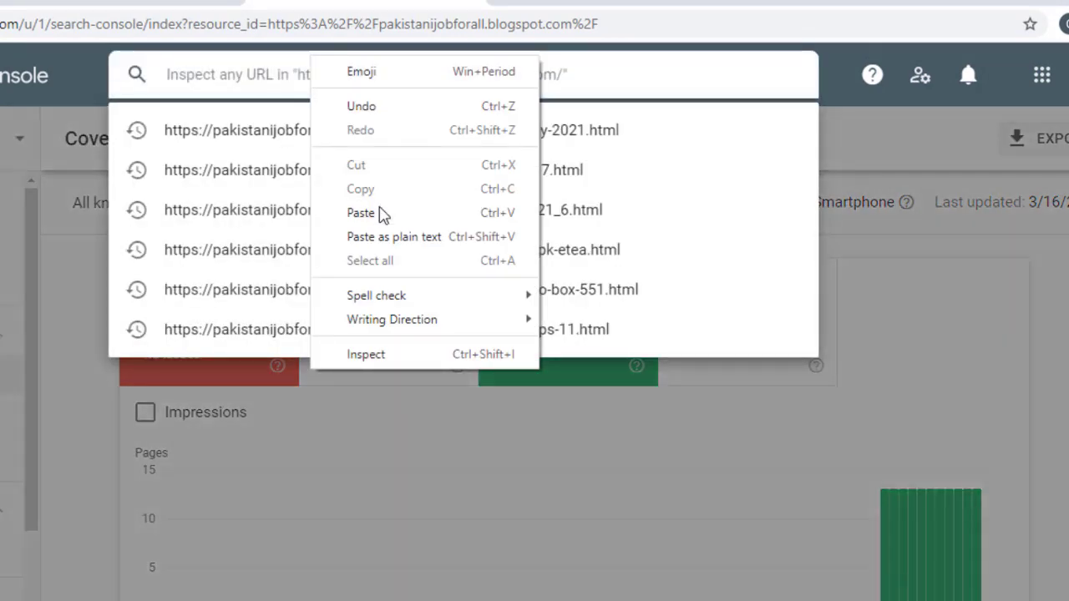
click(381, 213)
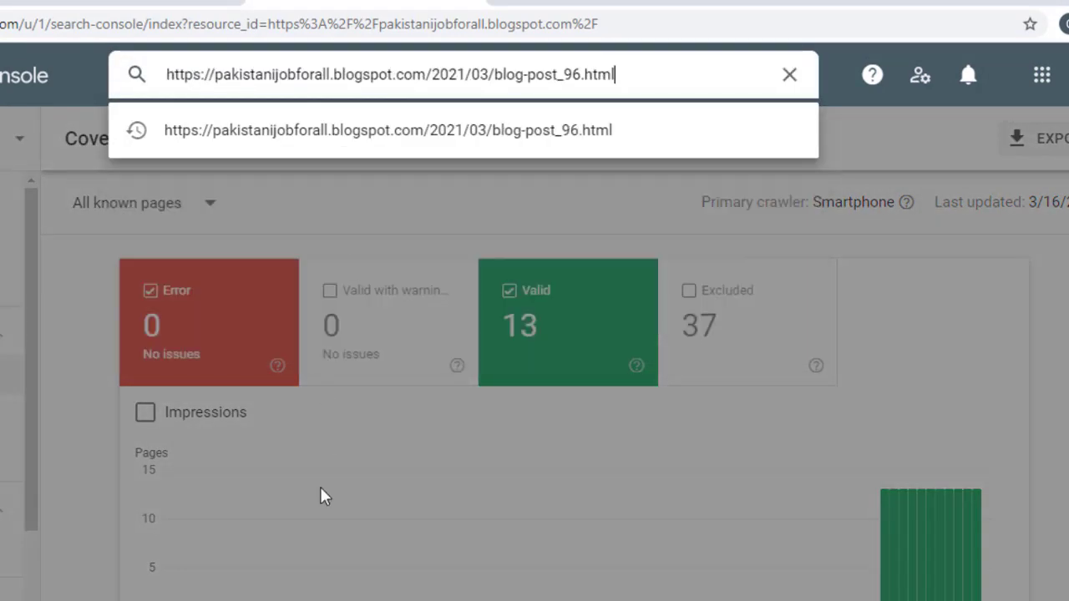
key(Return)
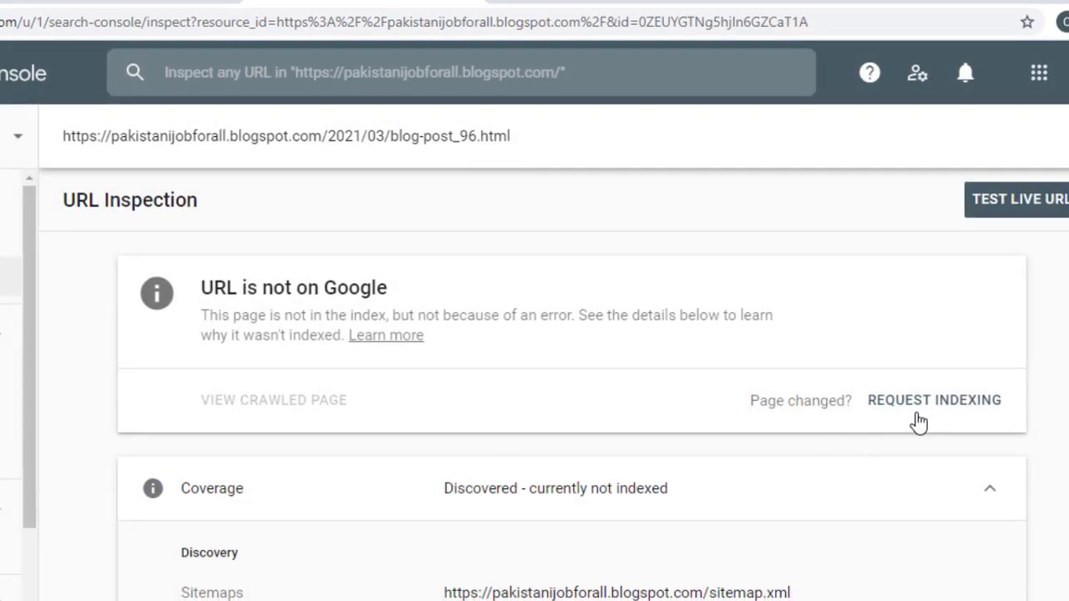
Step: Try to request indexing for the inspected blog post and dismiss the resulting message
click(918, 413)
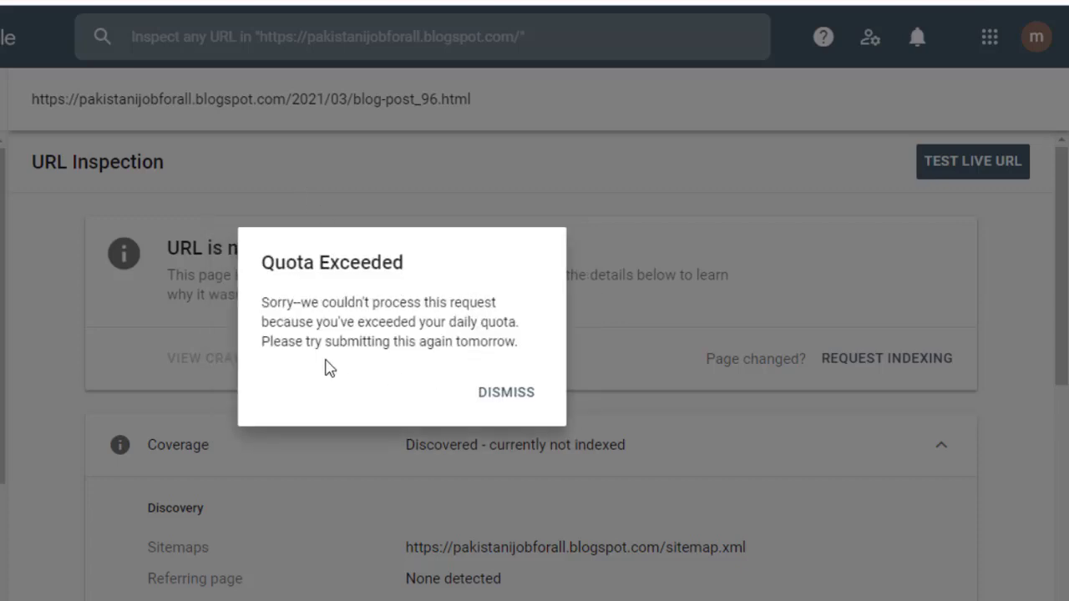
double_click(332, 274)
click(389, 328)
drag(425, 325, 535, 339)
click(423, 329)
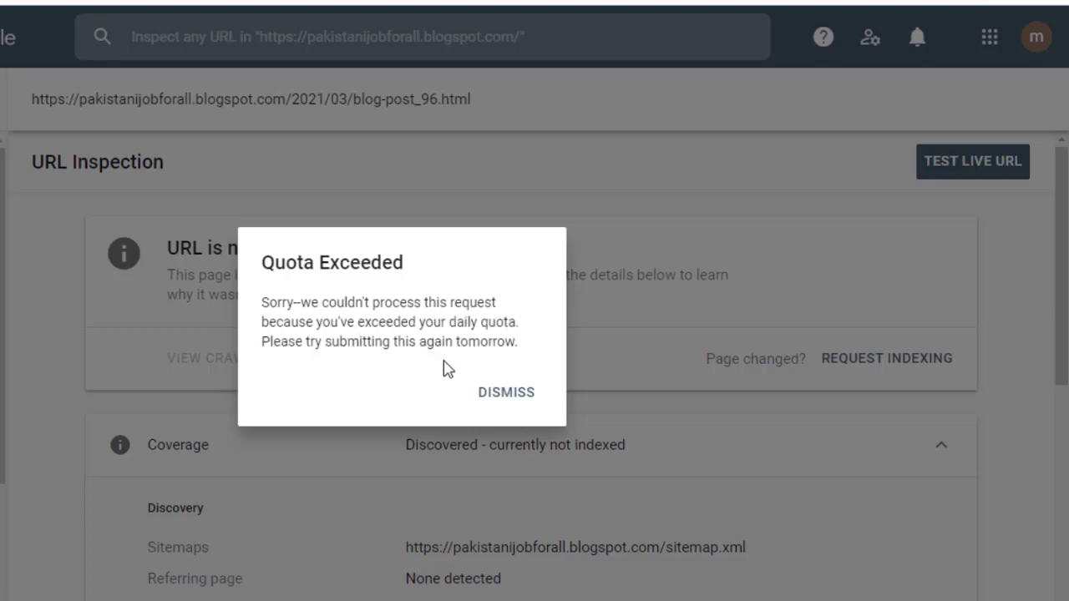
click(497, 400)
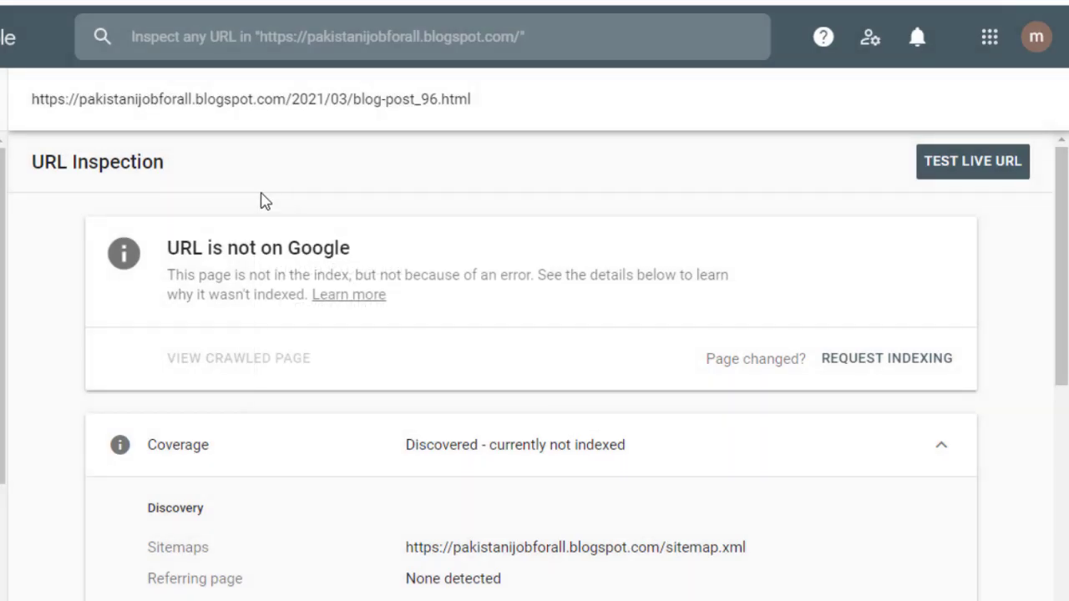